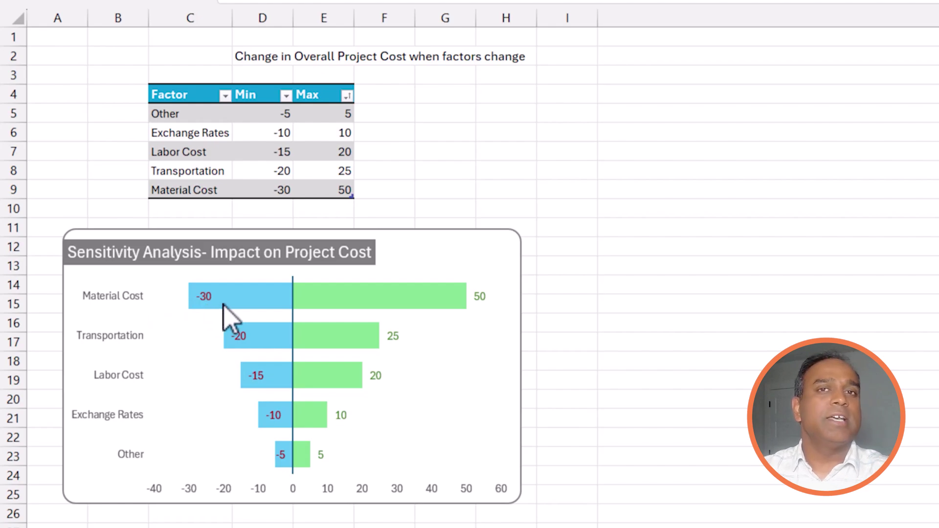
Step: Bring up the sheet with raw Factor/Min/Max data in B3:D8, from Other to Material Cost
{"action": "mouse_move", "coordinate": [229, 314]}
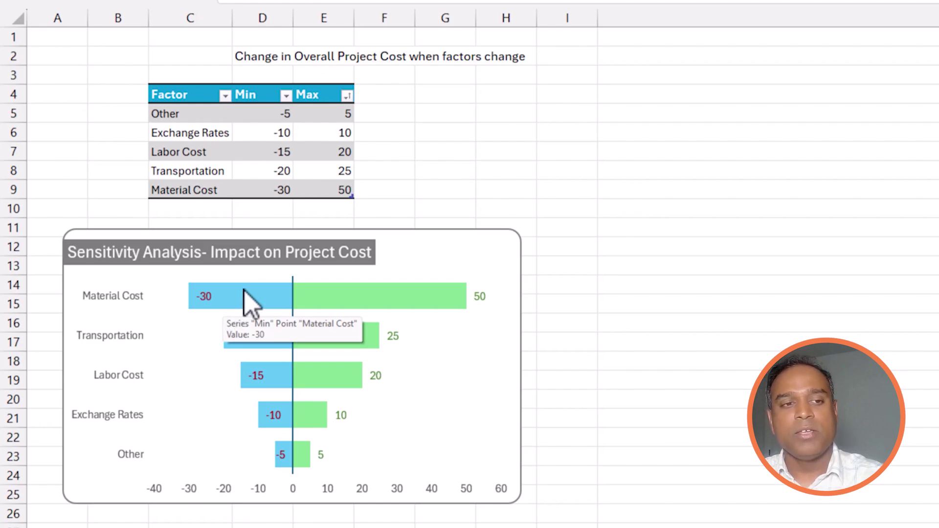
{"action": "mouse_move", "coordinate": [425, 295]}
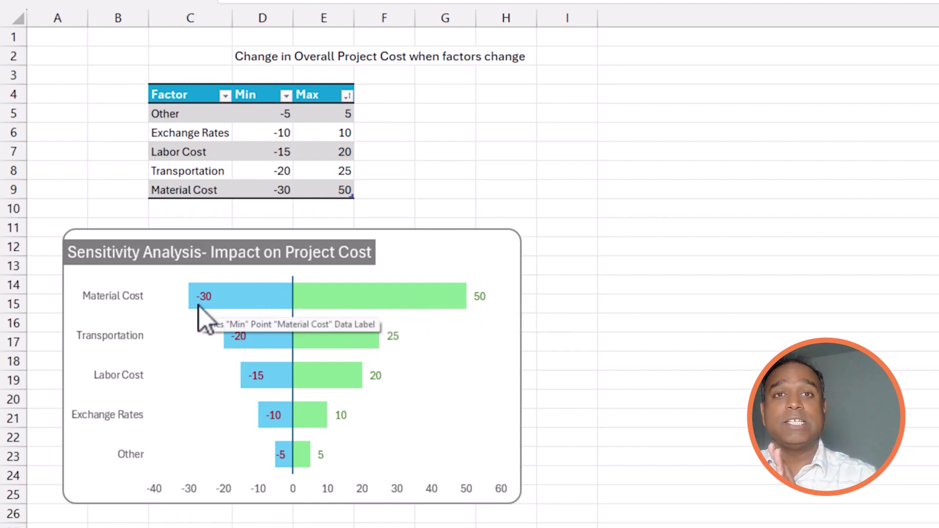
{"action": "mouse_move", "coordinate": [470, 307]}
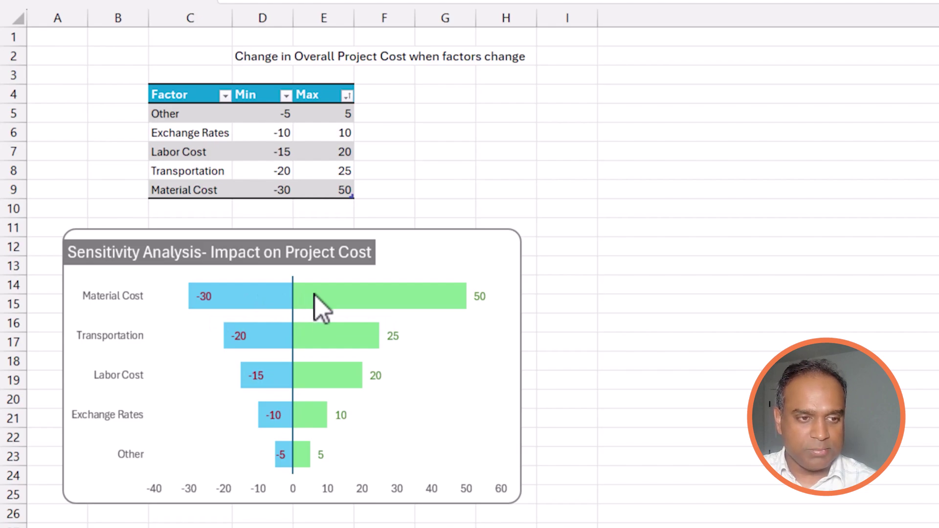
{"action": "mouse_move", "coordinate": [286, 306]}
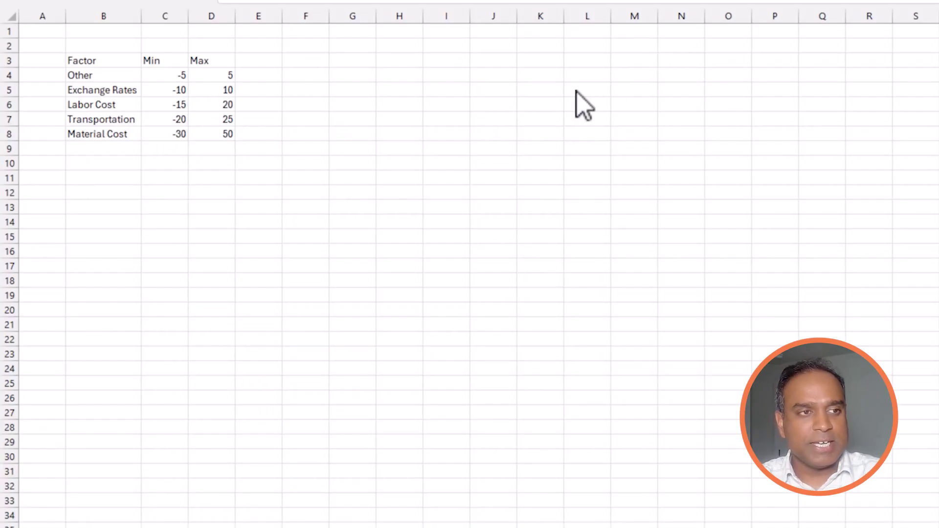
Step: Convert the Factor/Min/Max range B3:D8 into a table with Ctrl+T
{"action": "left_click_drag", "start_coordinate": [83, 60], "coordinate": [198, 135]}
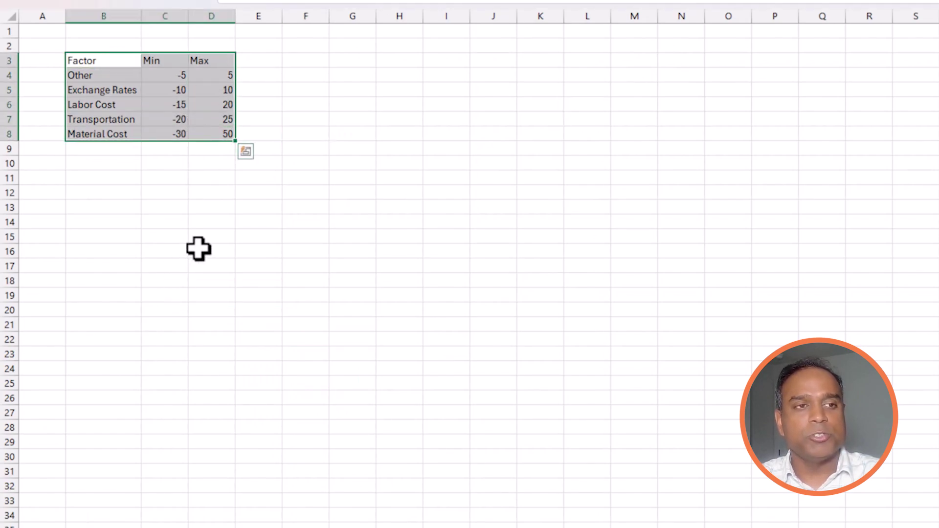
{"action": "left_click", "coordinate": [363, 4]}
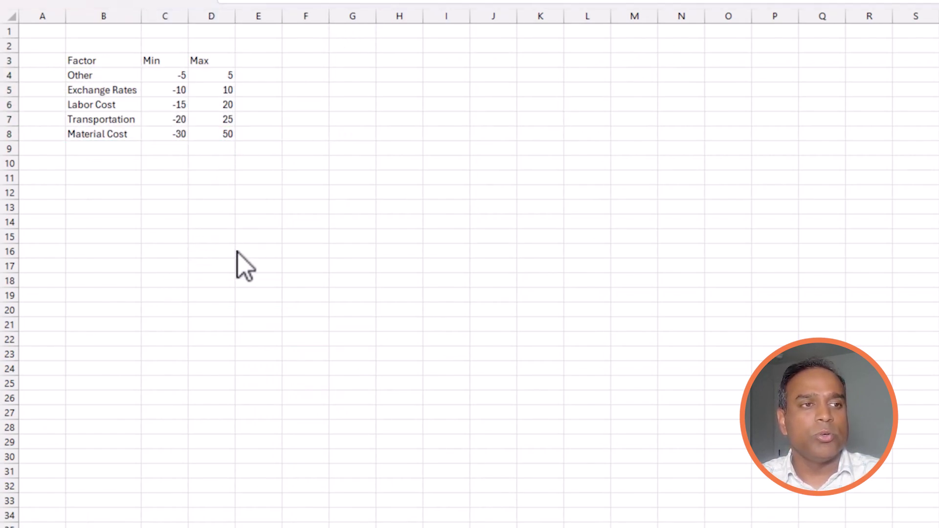
{"action": "left_click", "coordinate": [120, 60]}
{"action": "key", "text": "ctrl+a"}
{"action": "left_click_drag", "start_coordinate": [110, 61], "coordinate": [206, 132]}
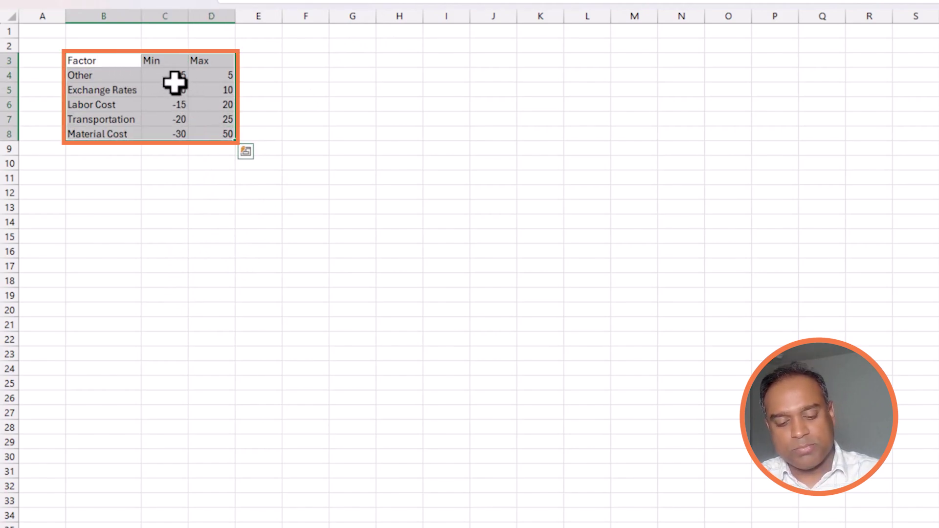
{"action": "key", "text": "ctrl+t"}
{"action": "left_click", "coordinate": [670, 228]}
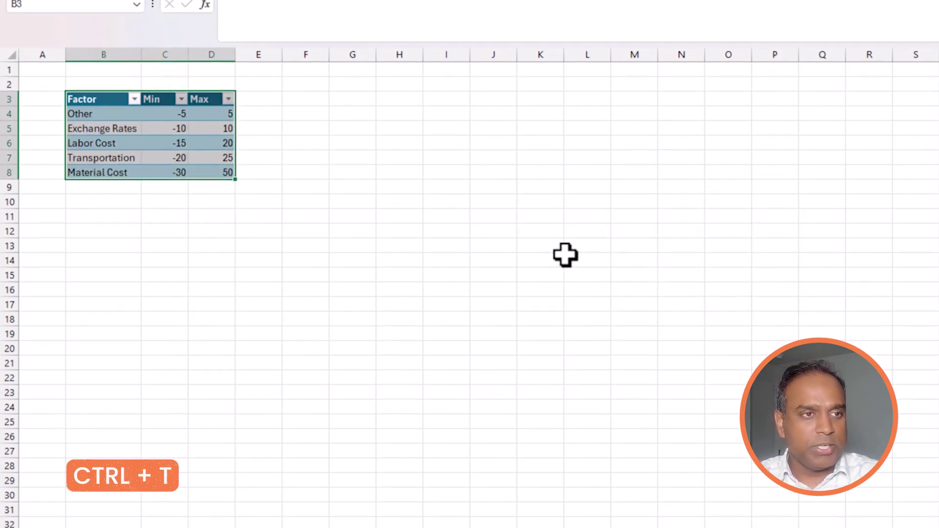
Step: Insert a clustered bar chart of the table and position it beside the data
{"action": "left_click", "coordinate": [201, 153]}
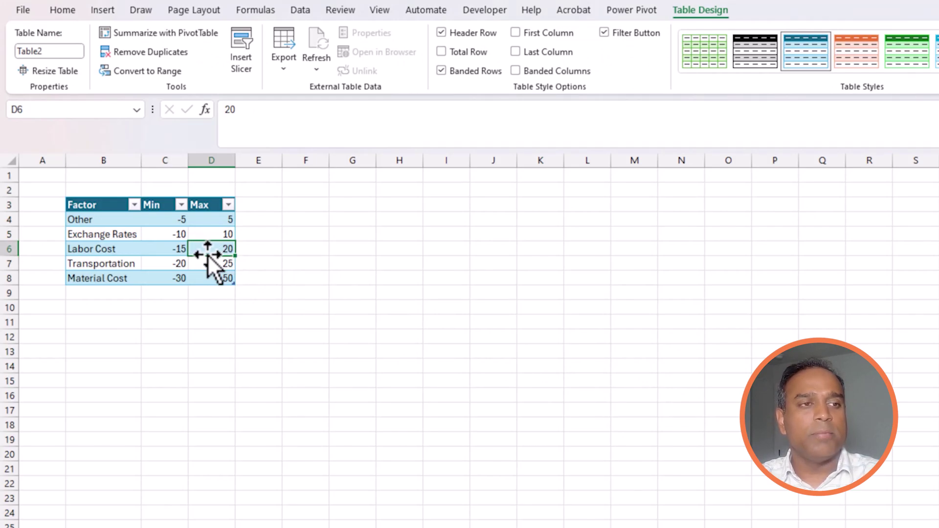
{"action": "left_click_drag", "start_coordinate": [119, 205], "coordinate": [201, 275]}
{"action": "left_click", "coordinate": [102, 10]}
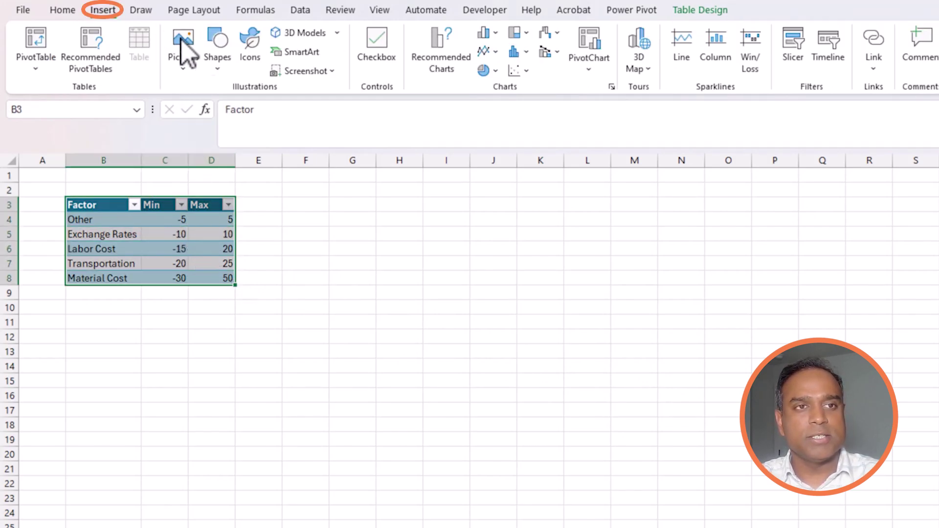
{"action": "left_click", "coordinate": [494, 34]}
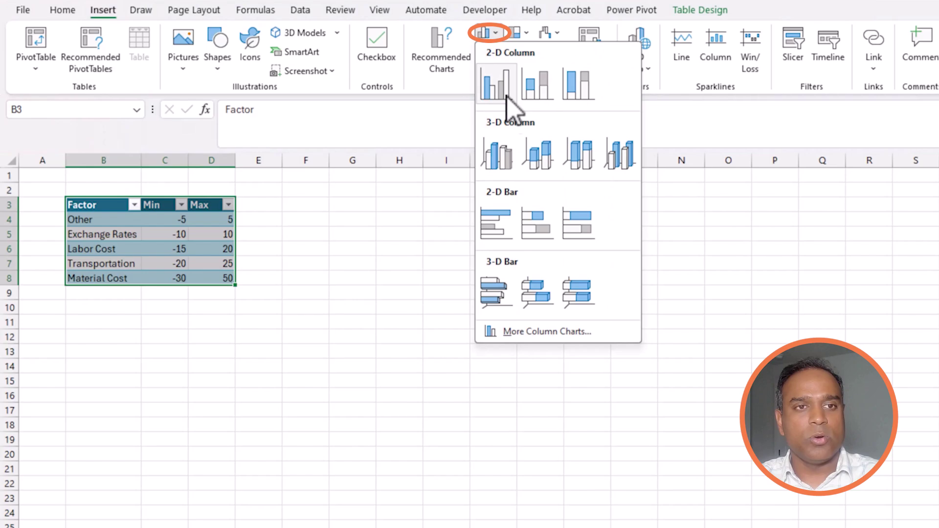
{"action": "left_click", "coordinate": [508, 230]}
{"action": "left_click_drag", "start_coordinate": [625, 334], "coordinate": [628, 206]}
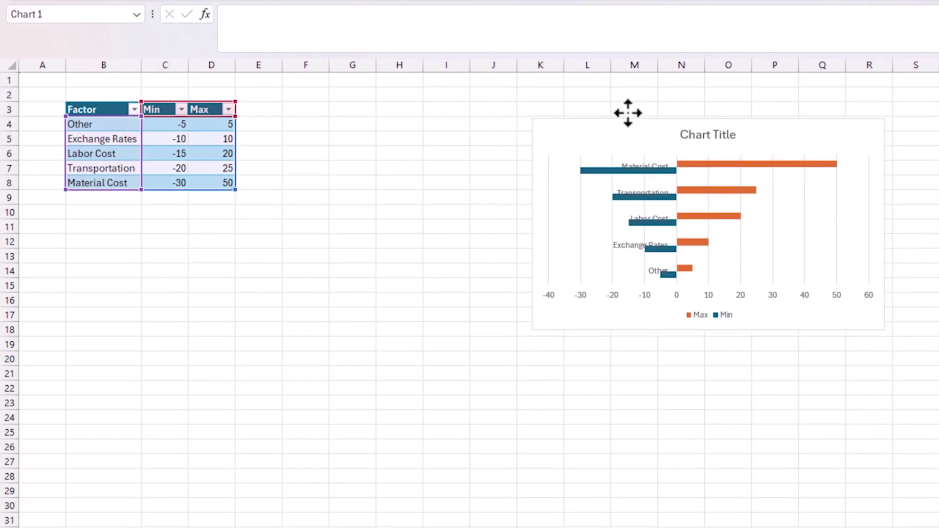
{"action": "left_click_drag", "start_coordinate": [627, 110], "coordinate": [625, 113]}
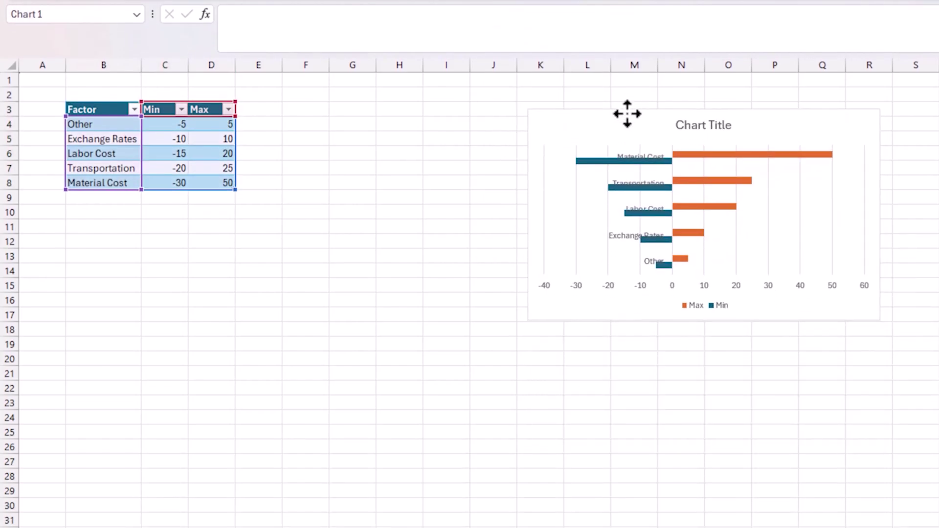
Step: Open the chart's Format pane from the factor axis and the chart area
{"action": "right_click", "coordinate": [662, 157]}
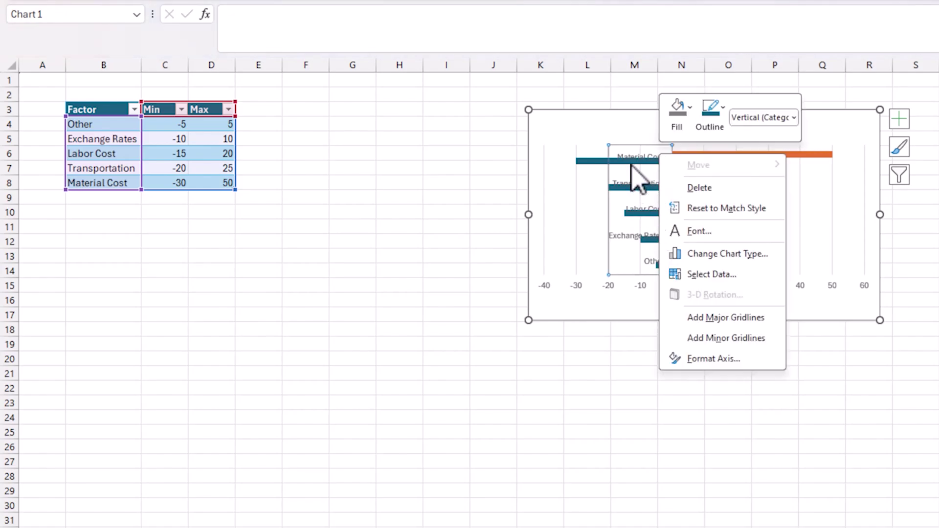
{"action": "left_click", "coordinate": [725, 358]}
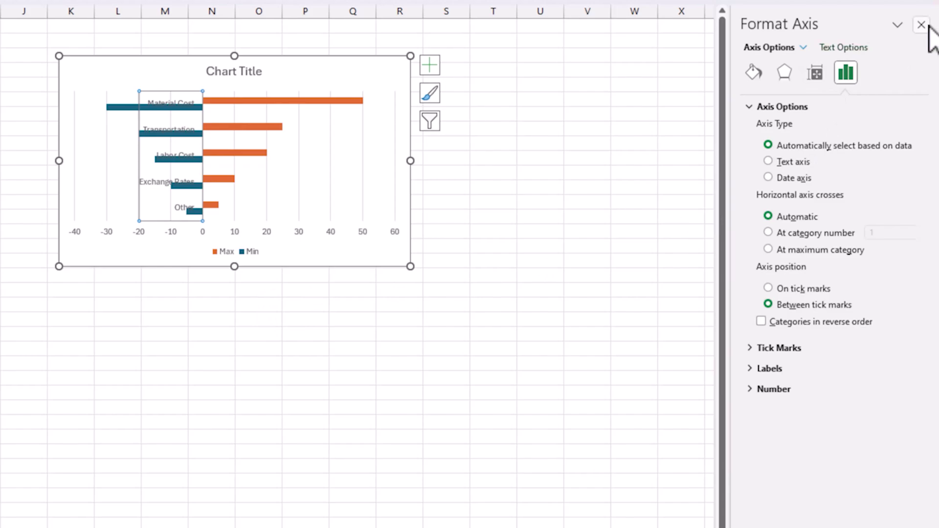
{"action": "left_click", "coordinate": [928, 26]}
{"action": "left_click", "coordinate": [493, 217]}
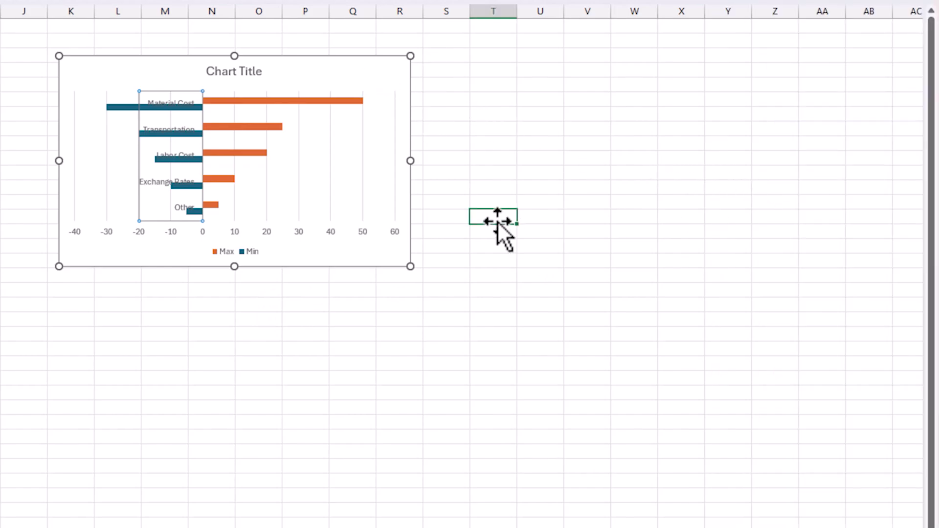
{"action": "left_click", "coordinate": [335, 76]}
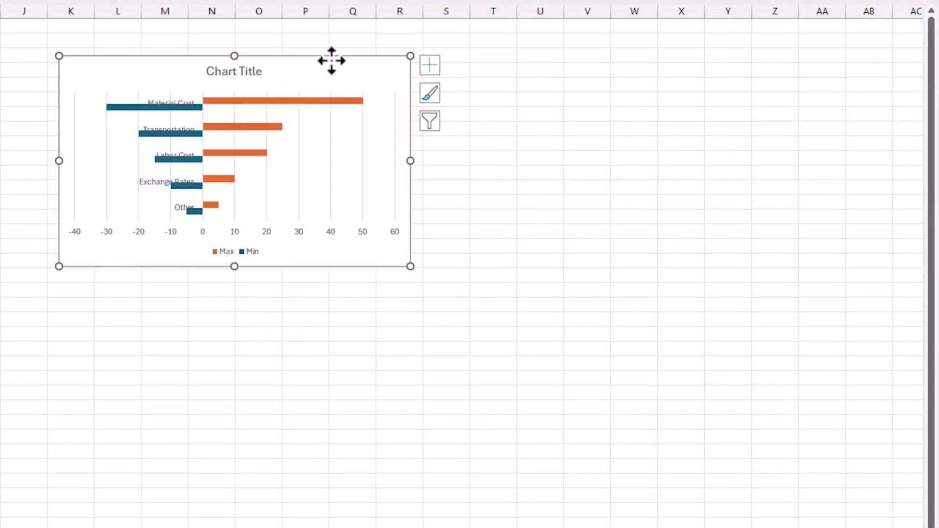
{"action": "key", "text": "ctrl+1"}
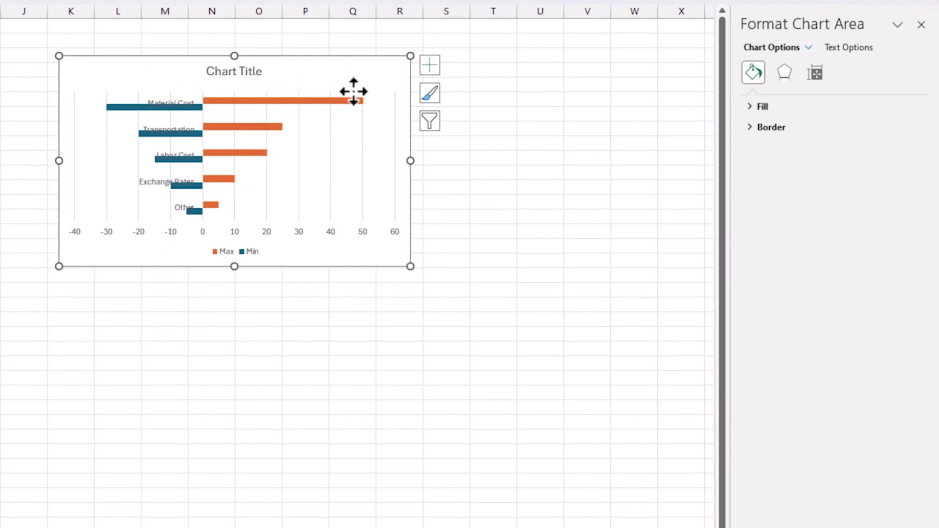
Step: Set the Vertical (Category) Axis label position to Low
{"action": "left_click", "coordinate": [809, 48]}
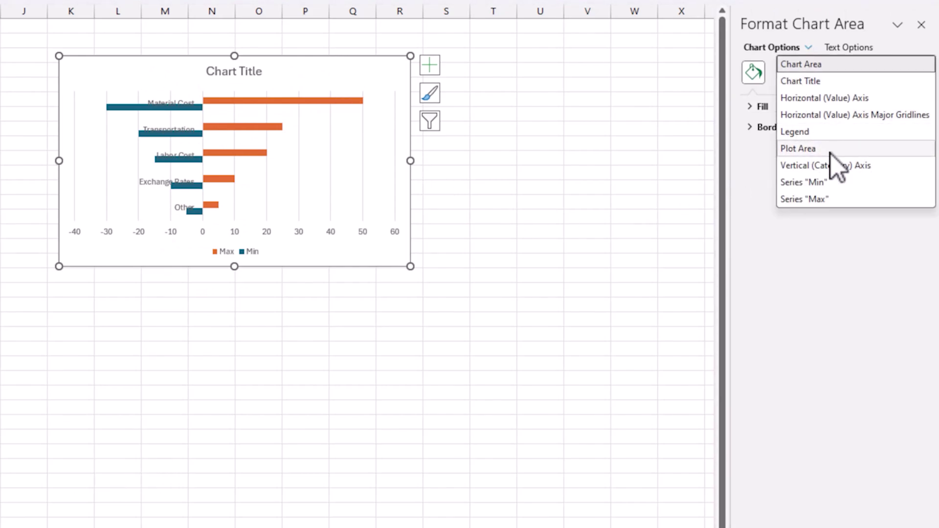
{"action": "left_click", "coordinate": [822, 166]}
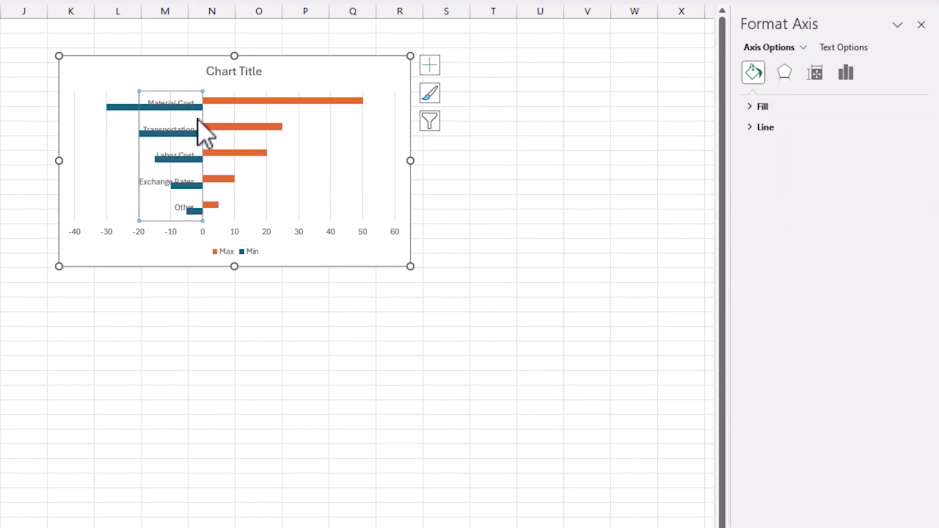
{"action": "left_click", "coordinate": [844, 79]}
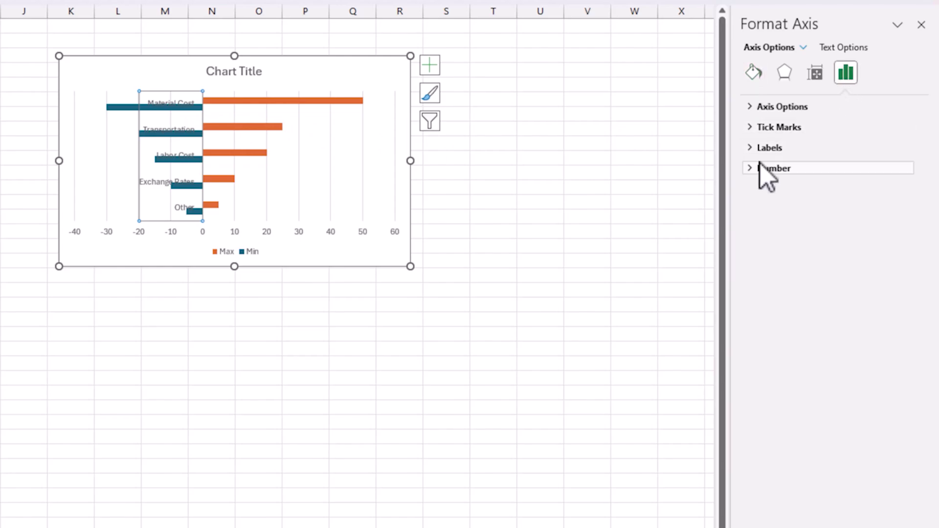
{"action": "left_click", "coordinate": [752, 149]}
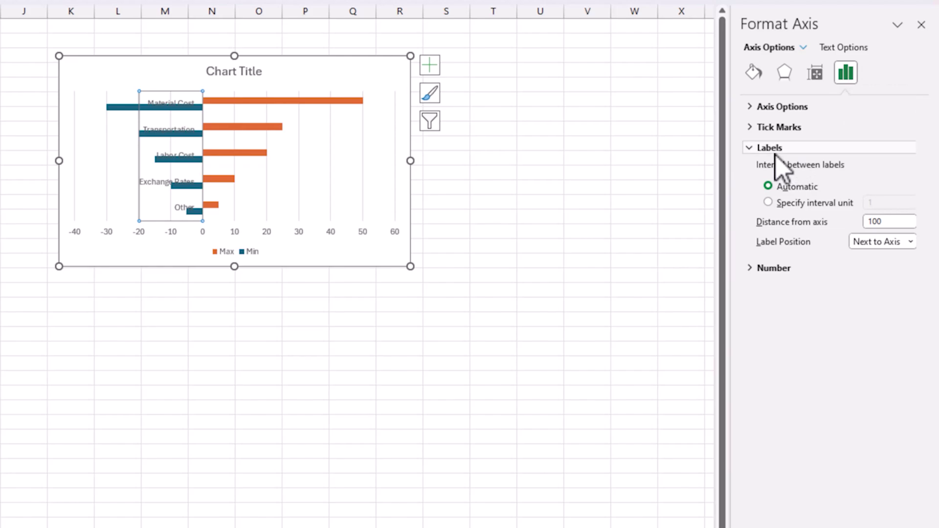
{"action": "left_click", "coordinate": [880, 242]}
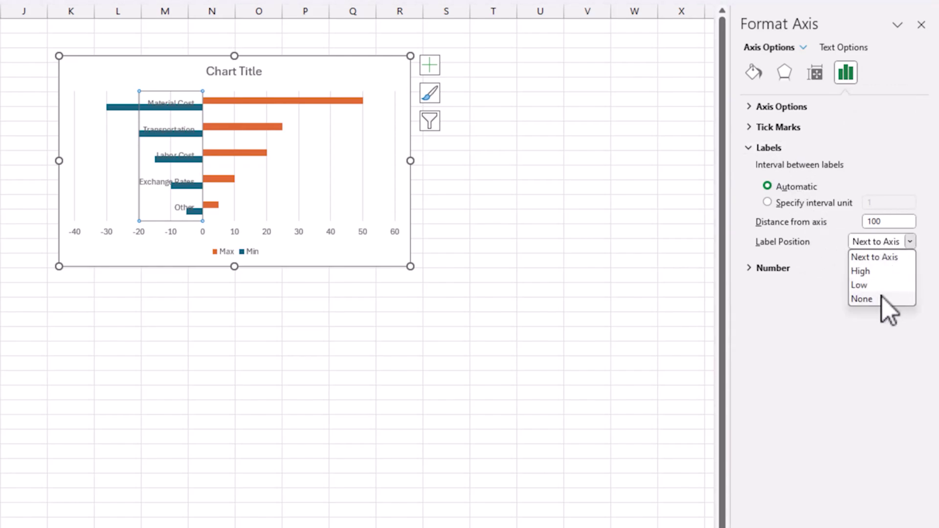
{"action": "left_click", "coordinate": [860, 285]}
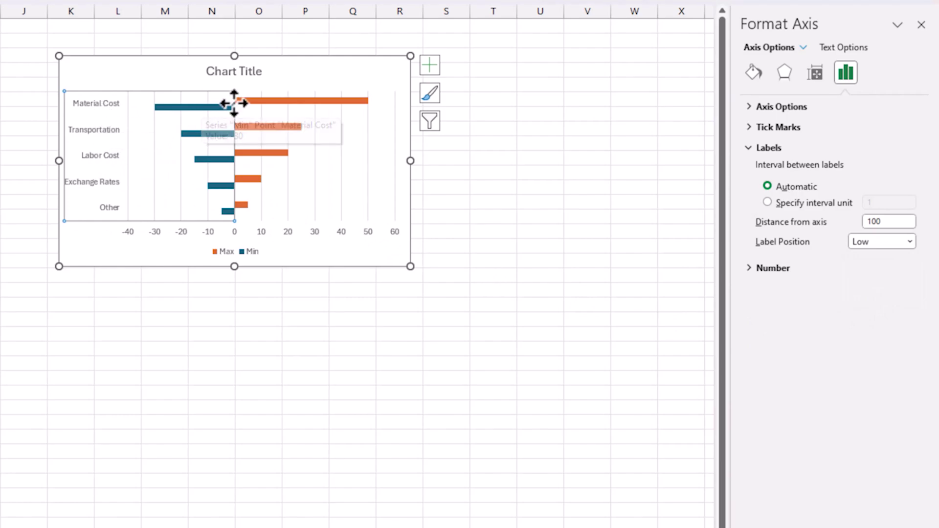
{"action": "left_click", "coordinate": [247, 118]}
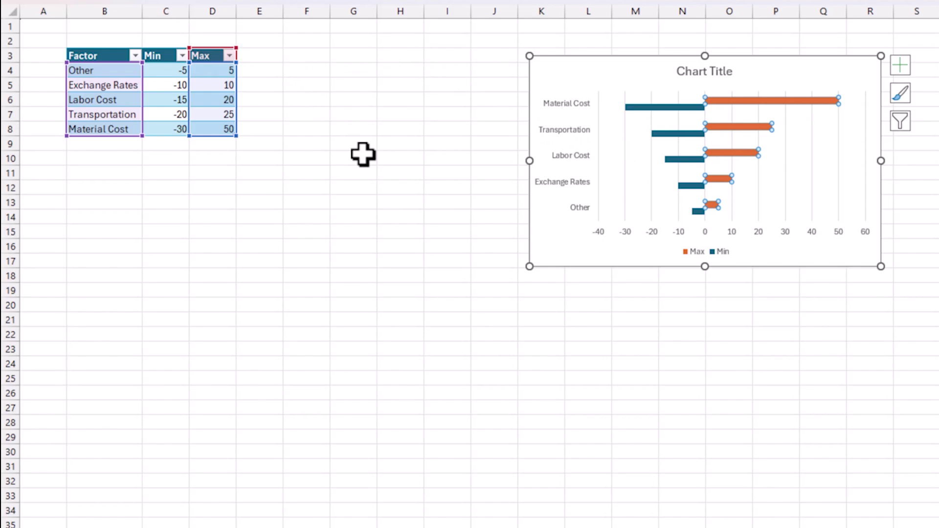
Step: Give the Max series a solid dark red fill at 37% transparency
{"action": "mouse_move", "coordinate": [719, 102]}
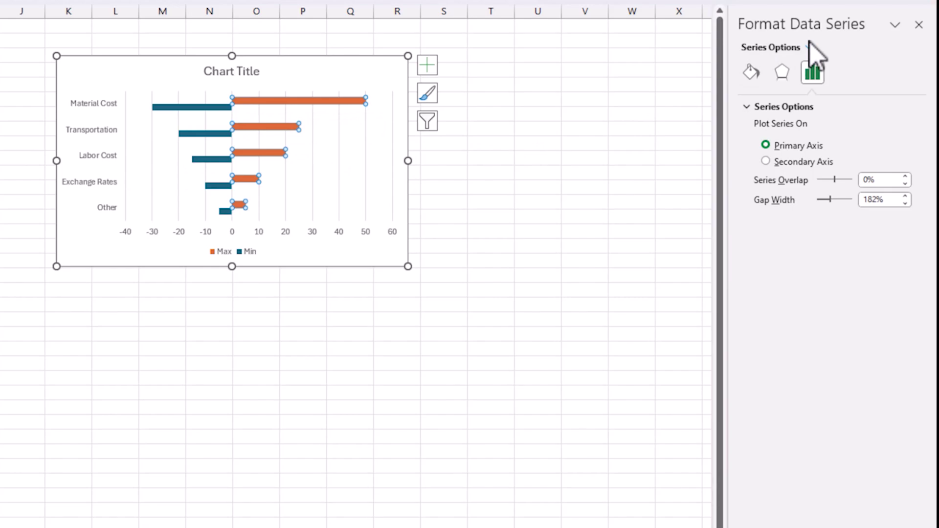
{"action": "left_click", "coordinate": [808, 46]}
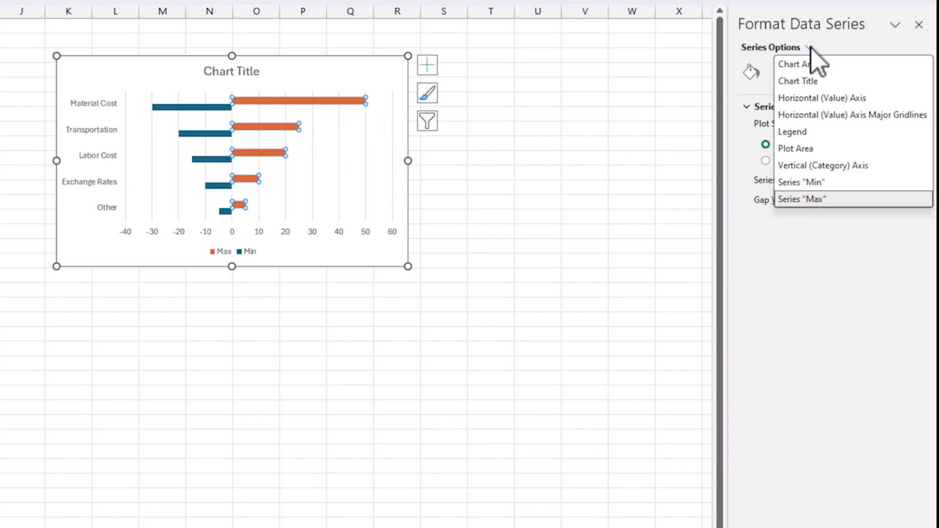
{"action": "left_click", "coordinate": [810, 199]}
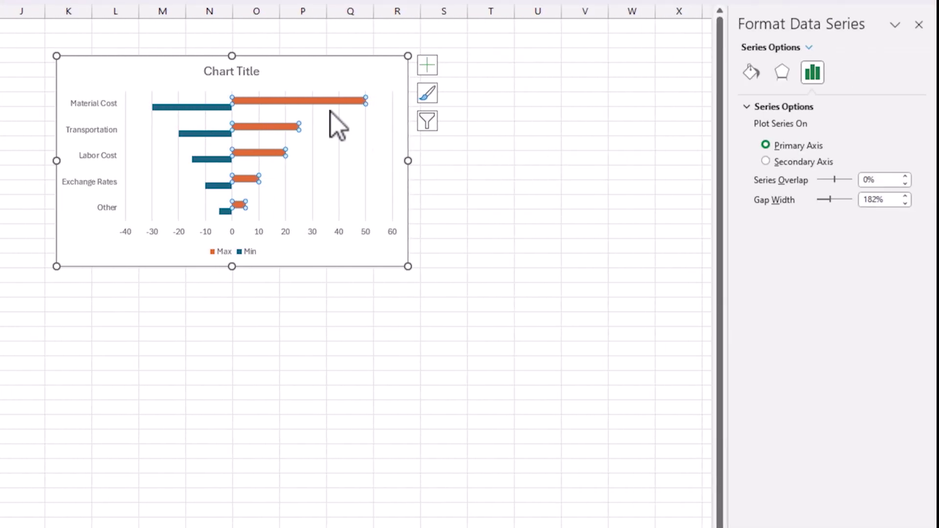
{"action": "left_click", "coordinate": [753, 74]}
{"action": "left_click", "coordinate": [760, 107]}
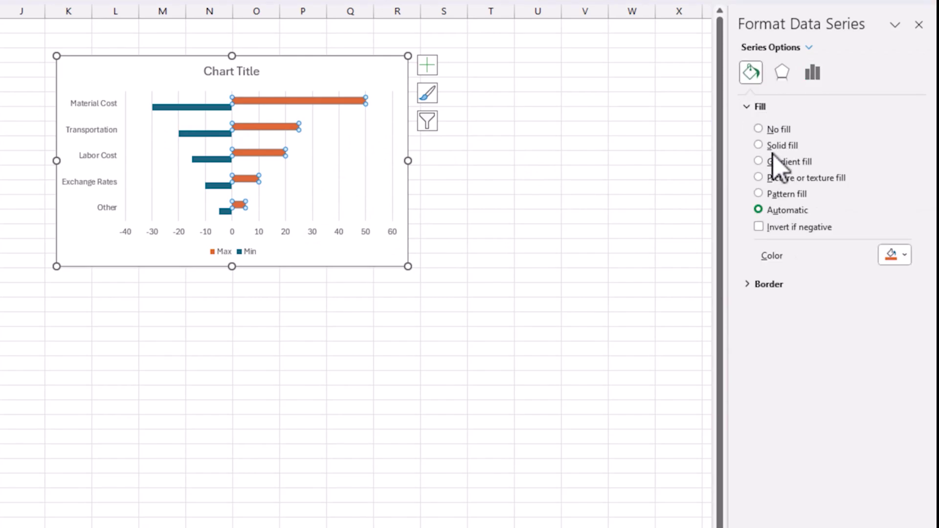
{"action": "left_click", "coordinate": [776, 147]}
{"action": "left_click", "coordinate": [904, 256]}
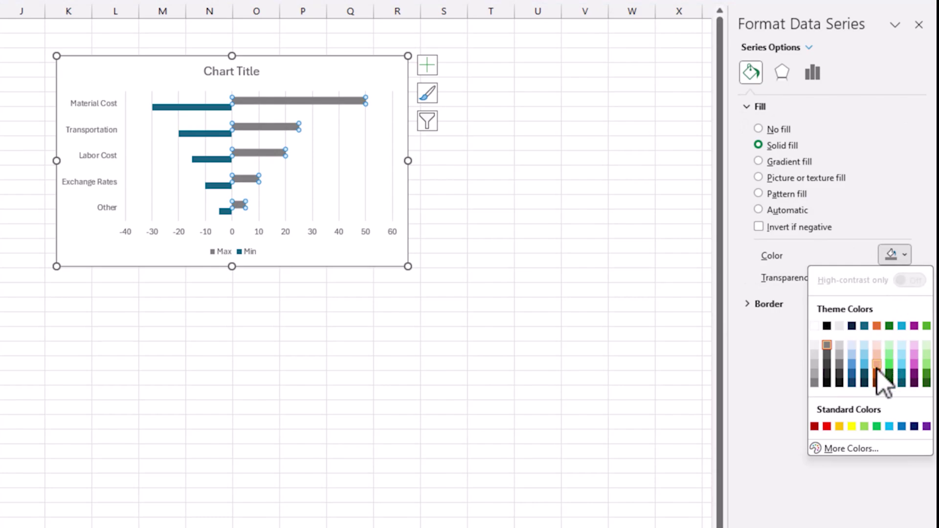
{"action": "left_click", "coordinate": [815, 426]}
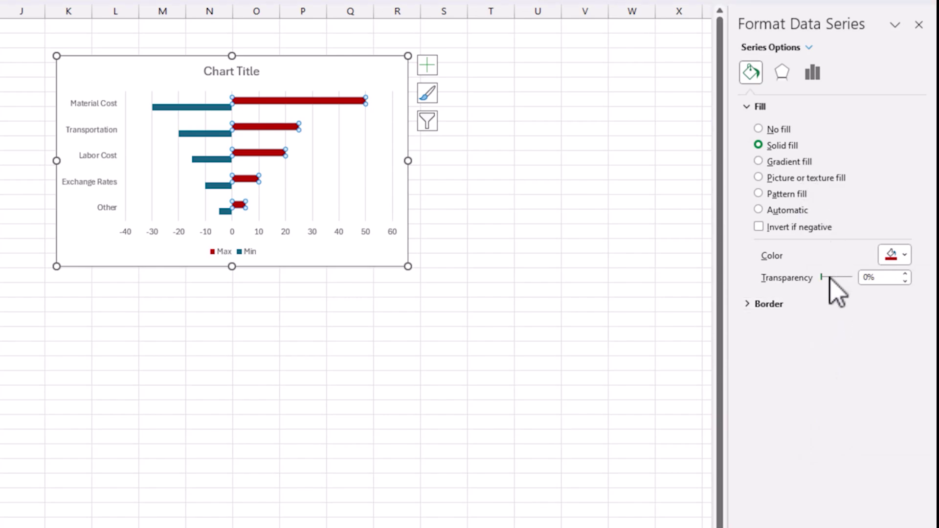
{"action": "left_click_drag", "start_coordinate": [822, 277], "coordinate": [833, 277]}
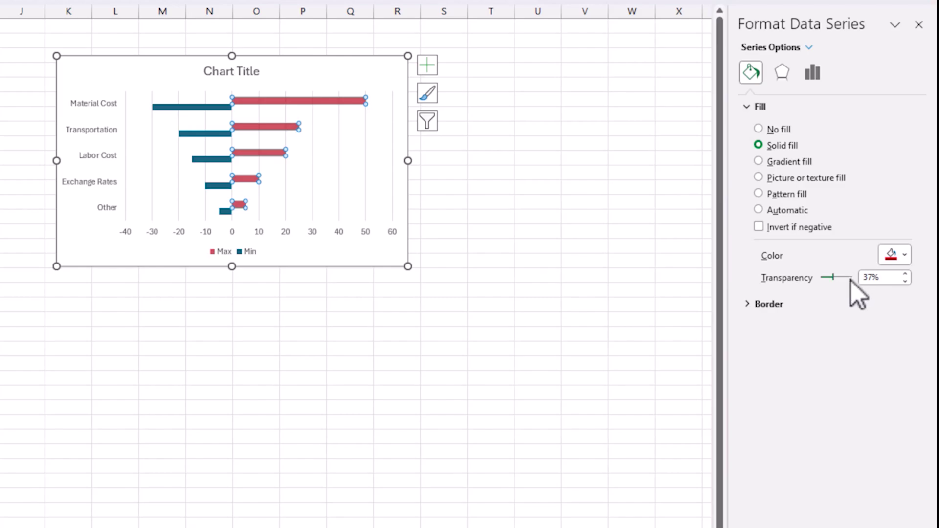
{"action": "left_click", "coordinate": [814, 81]}
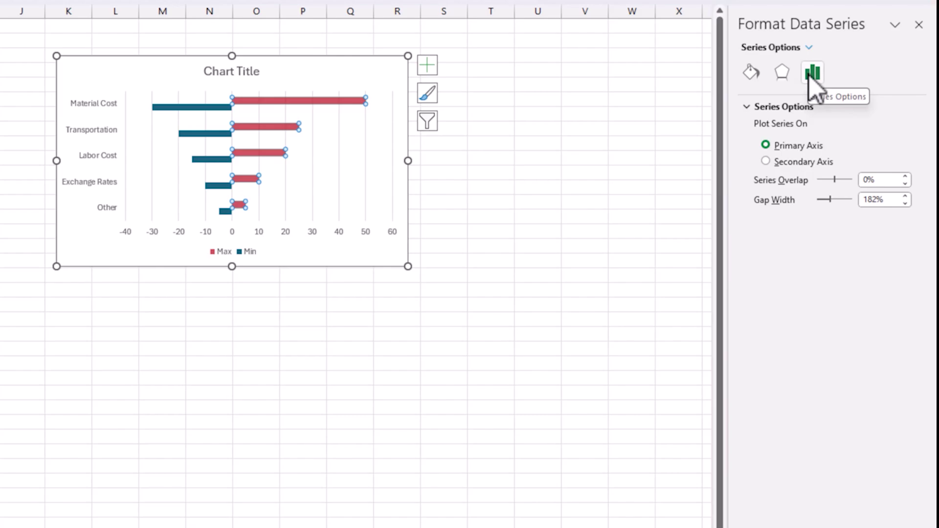
Step: Set Series Overlap to 100% and Gap Width to 50% for the bars
{"action": "double_click", "coordinate": [873, 180]}
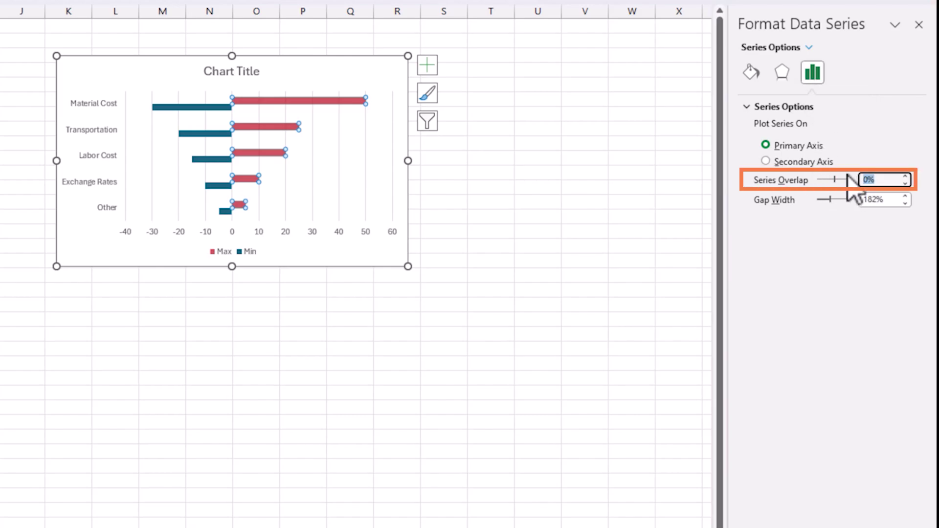
{"action": "type", "text": "100"}
{"action": "key", "text": "Tab"}
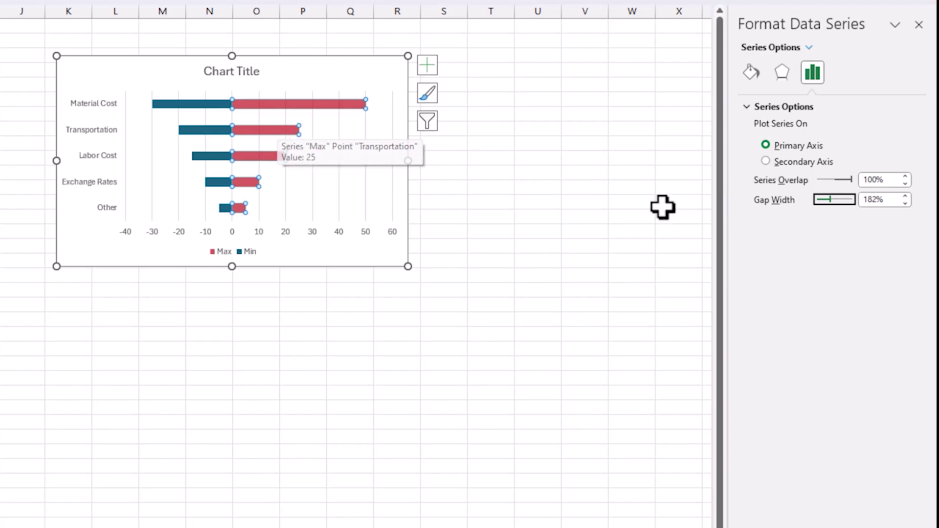
{"action": "double_click", "coordinate": [862, 200]}
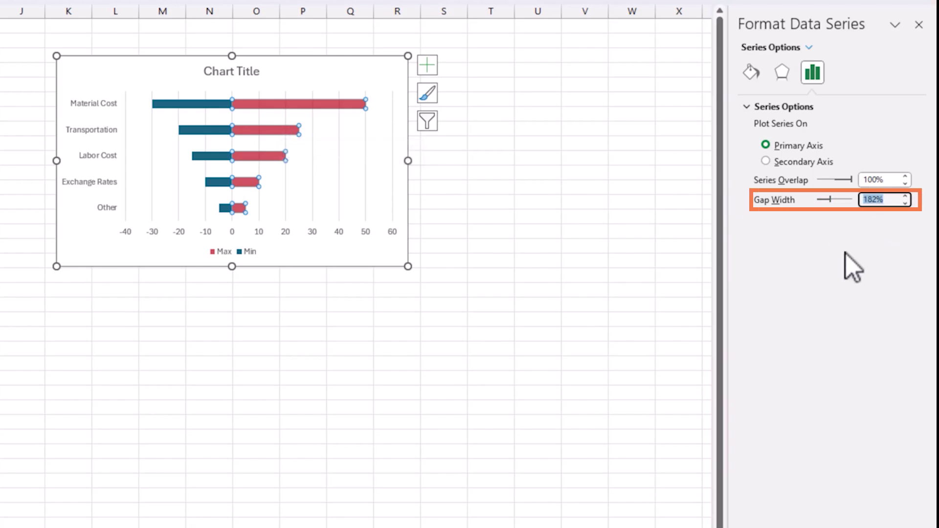
{"action": "type", "text": "50"}
{"action": "key", "text": "Tab"}
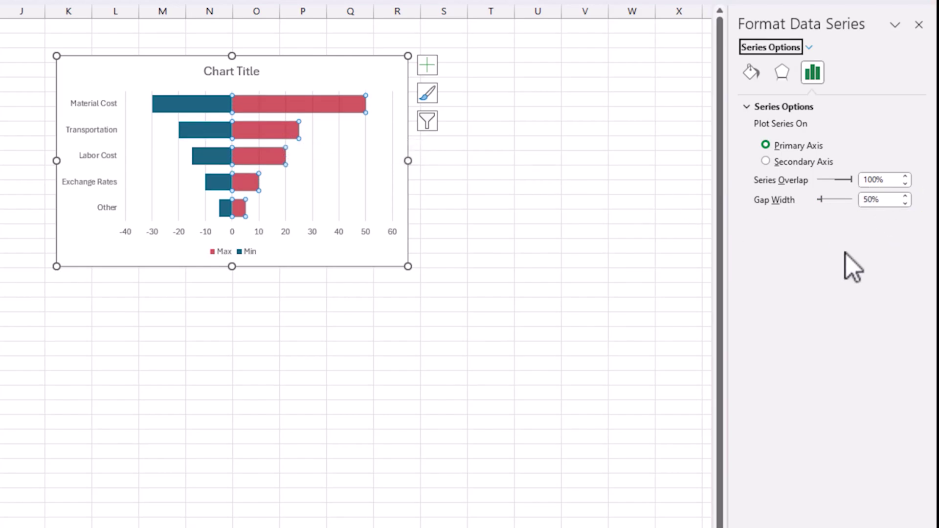
Step: Set the Horizontal (Value) Axis Major Gridlines to No line
{"action": "left_click", "coordinate": [357, 169]}
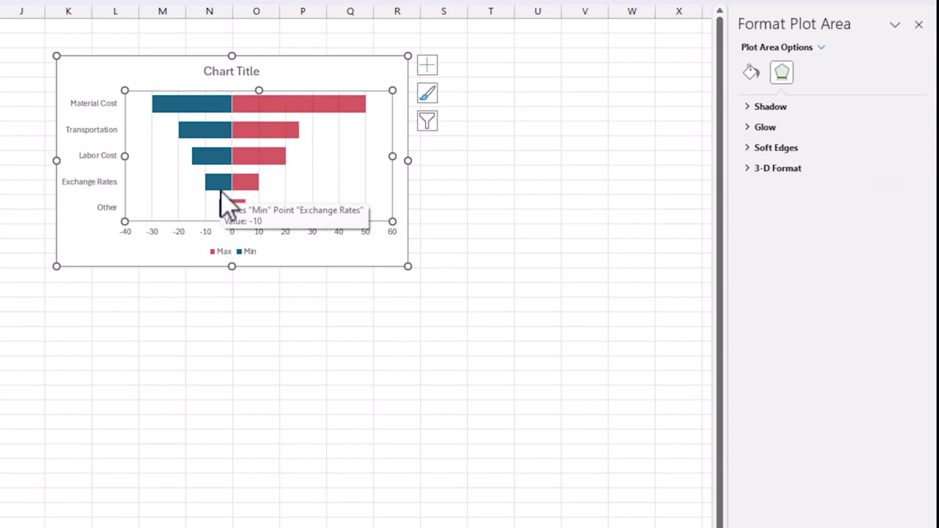
{"action": "left_click", "coordinate": [313, 169]}
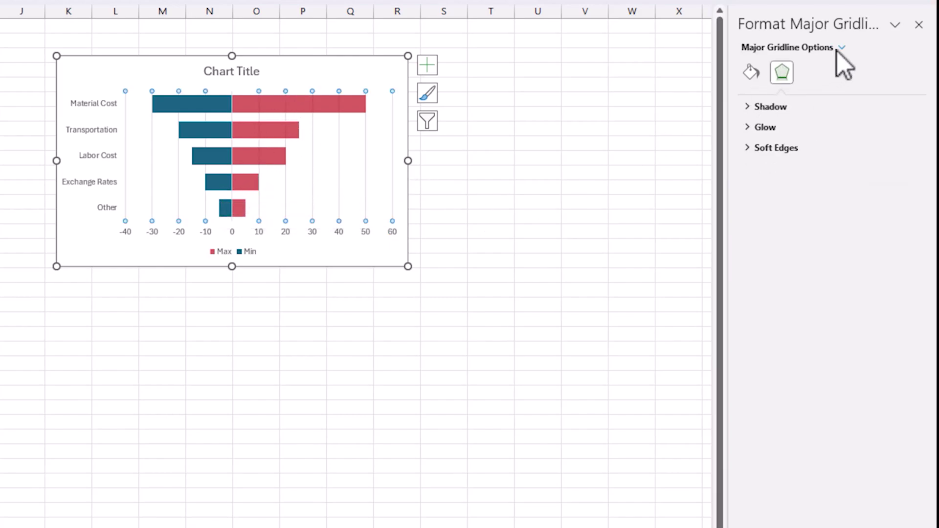
{"action": "left_click", "coordinate": [842, 47]}
{"action": "left_click", "coordinate": [833, 116]}
{"action": "left_click", "coordinate": [751, 72]}
{"action": "left_click", "coordinate": [774, 129]}
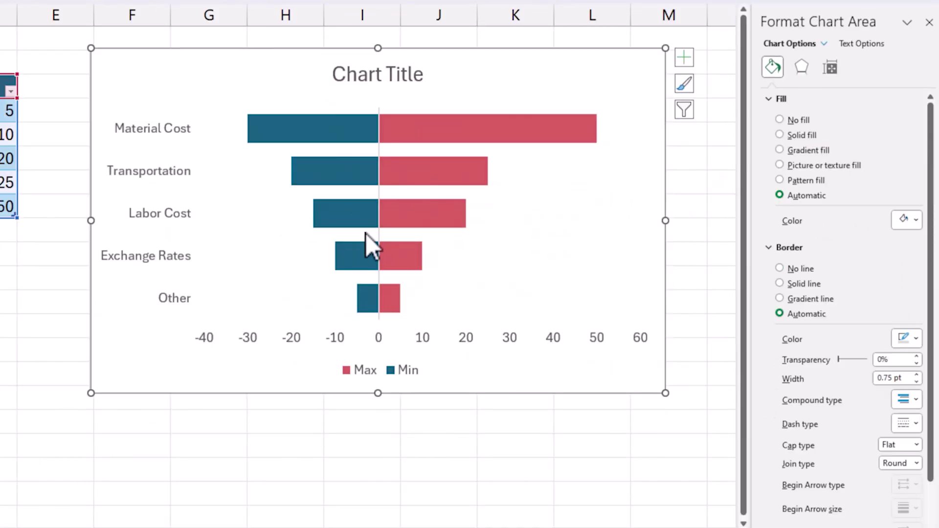
{"action": "mouse_move", "coordinate": [340, 206]}
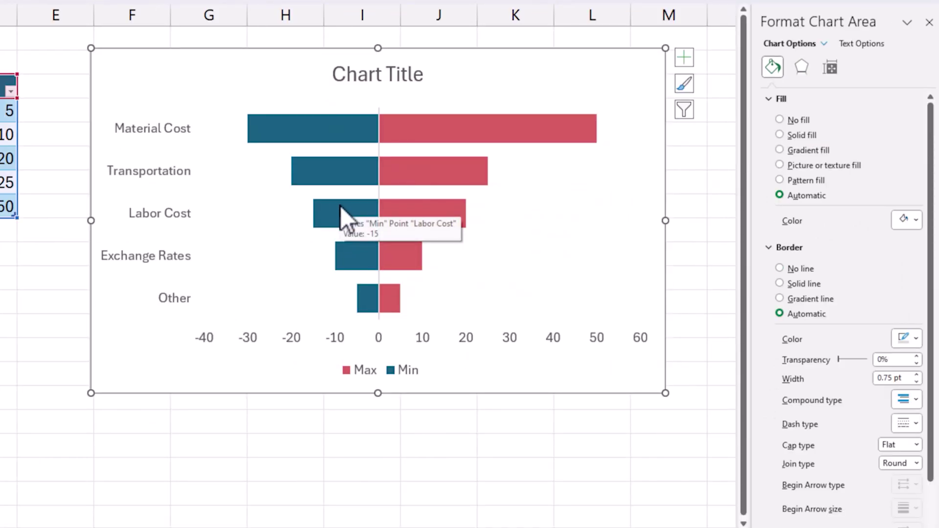
Step: Set the legend position to Top and drag it to the chart's top-right corner
{"action": "left_click", "coordinate": [375, 374]}
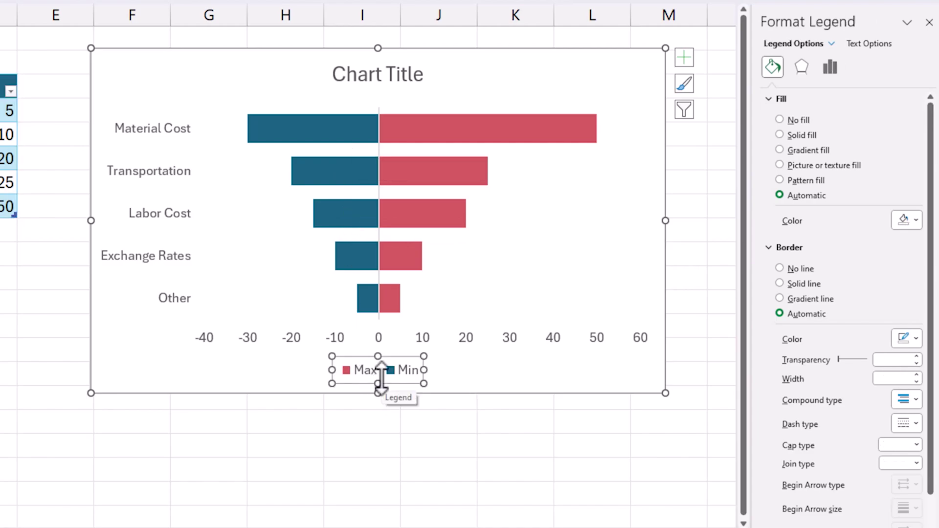
{"action": "right_click", "coordinate": [384, 375]}
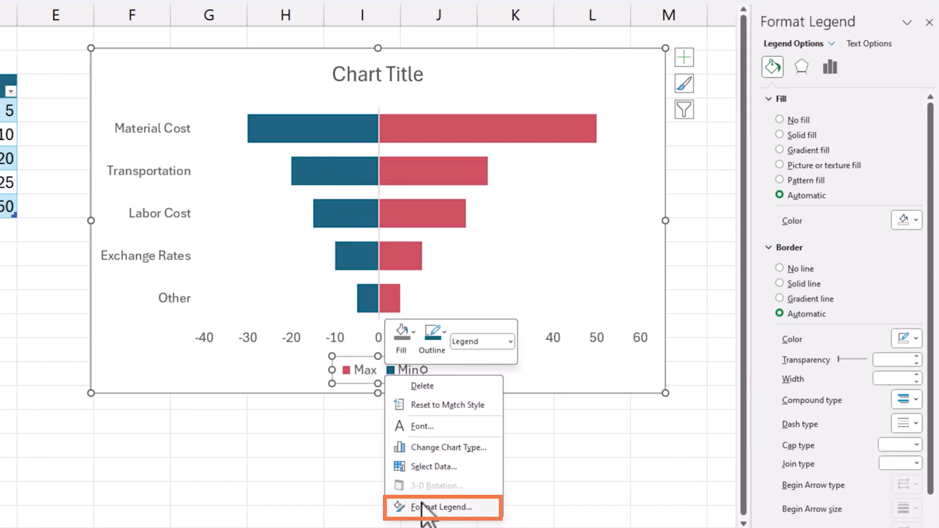
{"action": "left_click", "coordinate": [433, 505]}
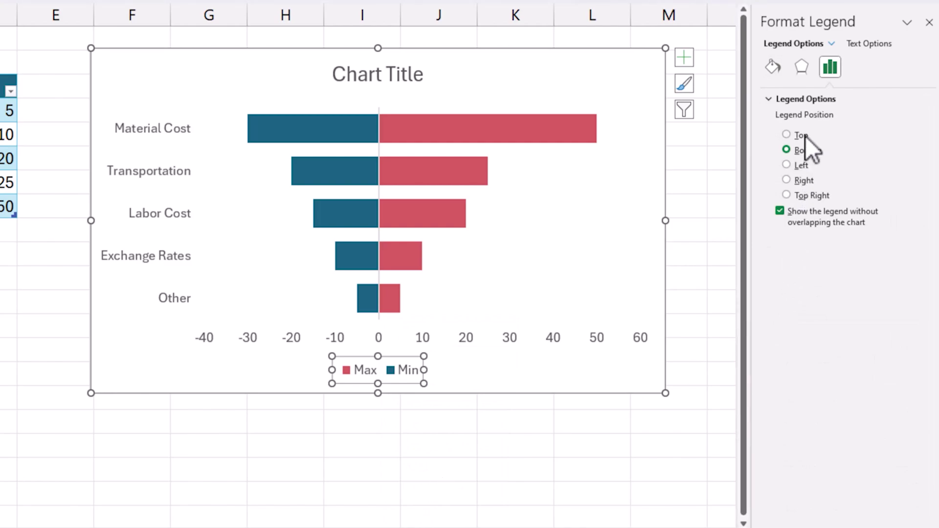
{"action": "left_click", "coordinate": [806, 137]}
{"action": "left_click_drag", "start_coordinate": [413, 122], "coordinate": [626, 88]}
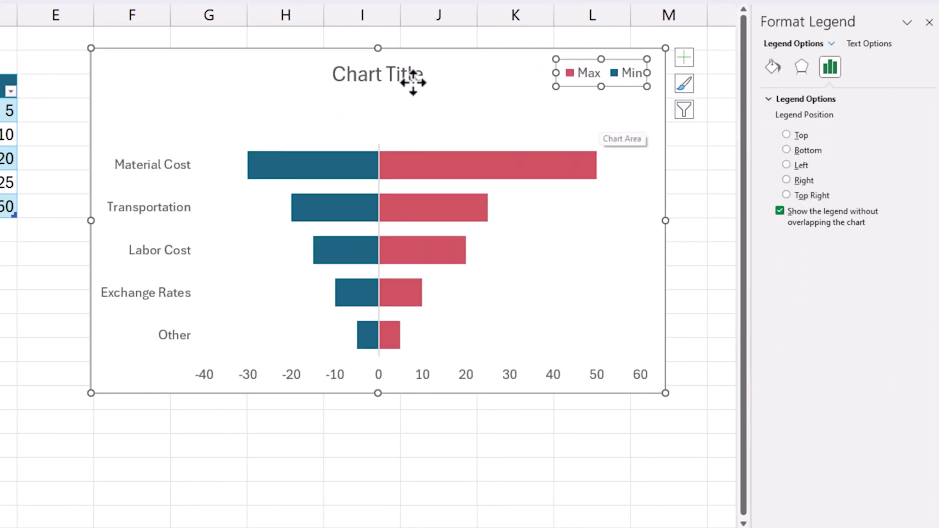
Step: Rename the chart title to 'Impact on Project Costs'
{"action": "left_click", "coordinate": [394, 79]}
{"action": "left_click", "coordinate": [387, 77]}
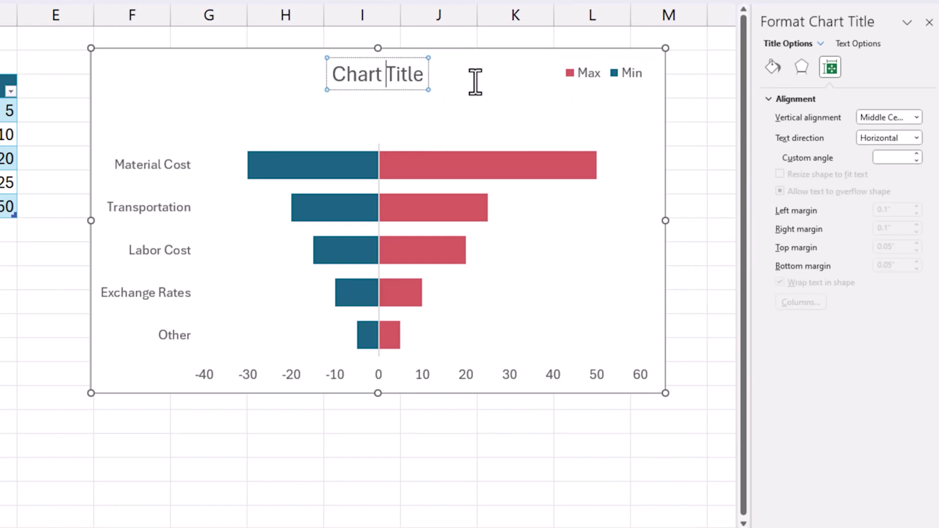
{"action": "key", "text": "ctrl+a"}
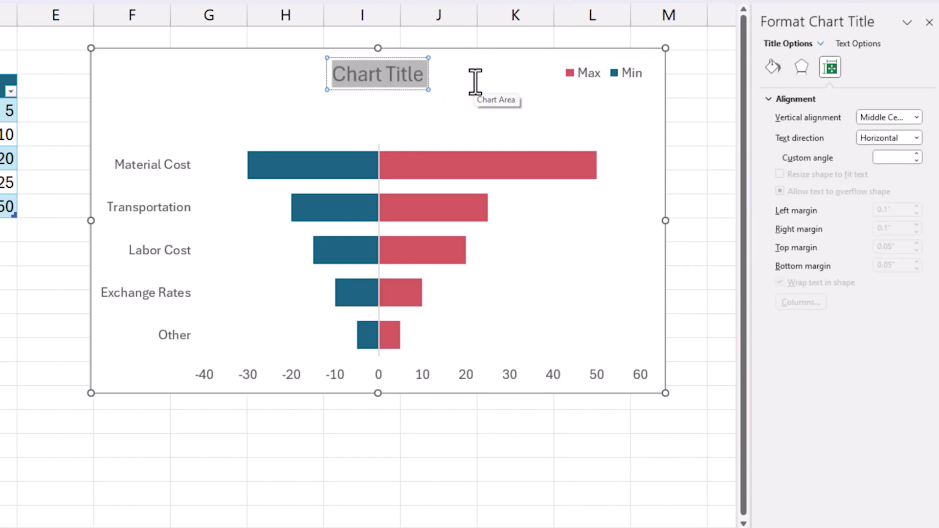
{"action": "type", "text": "Impct"}
{"action": "key", "text": "BackSpace"}
{"action": "key", "text": "BackSpace"}
{"action": "type", "text": "act on Projec"}
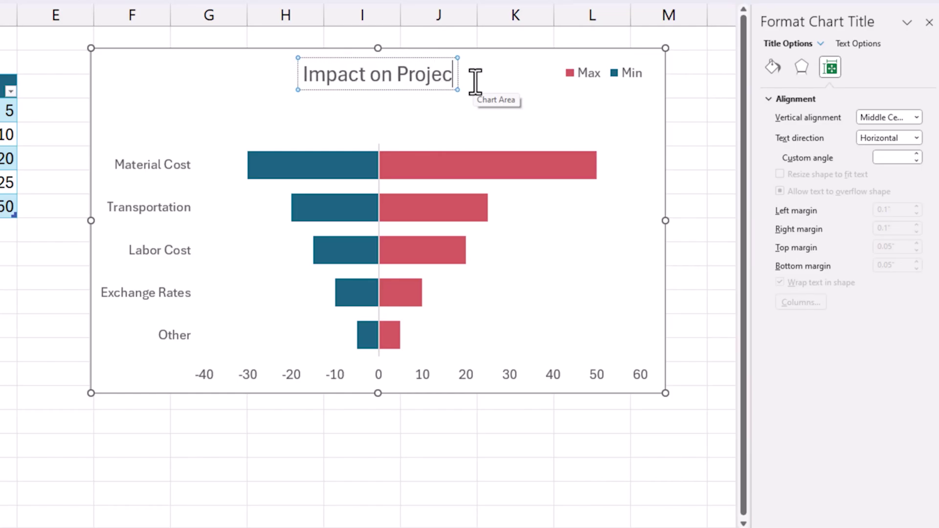
{"action": "type", "text": "t Costs"}
{"action": "key", "text": "ctrl+a"}
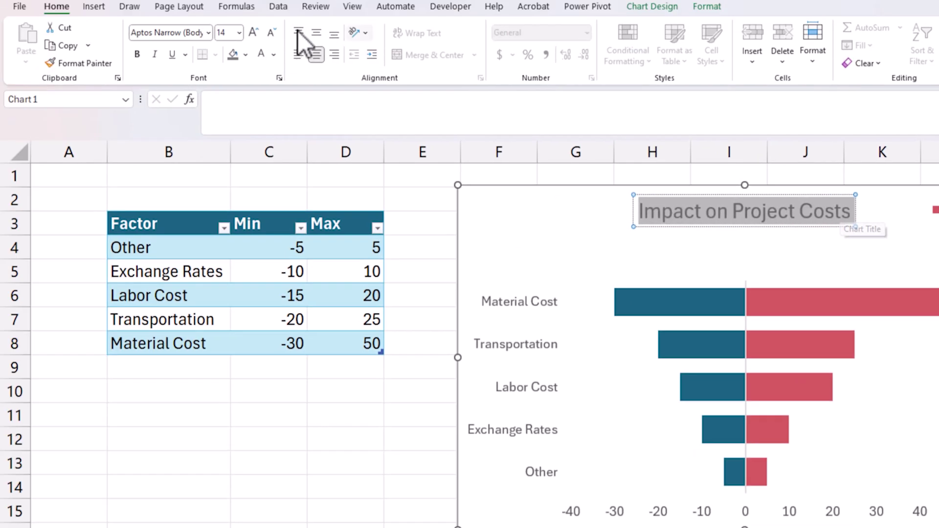
Step: Drag the title to the chart's top-left corner
{"action": "left_click", "coordinate": [233, 55]}
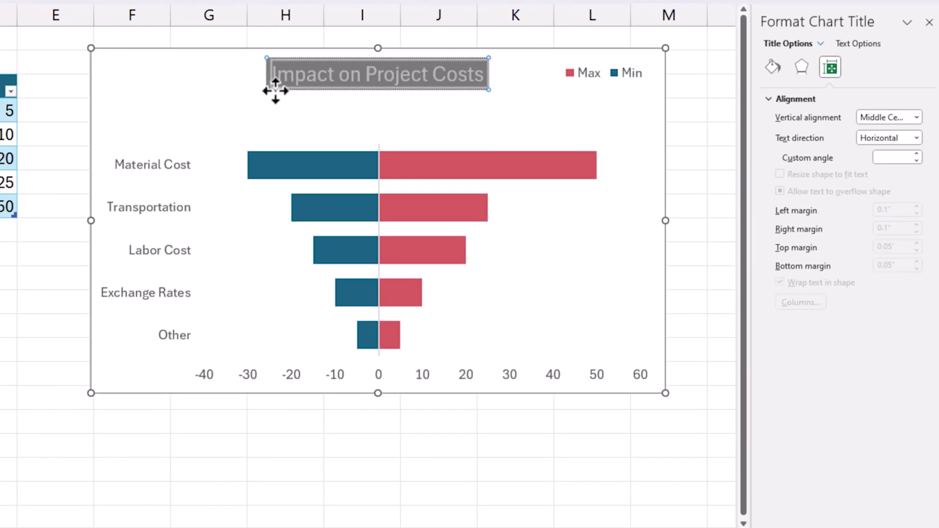
{"action": "left_click_drag", "start_coordinate": [641, 226], "coordinate": [467, 229]}
{"action": "left_click_drag", "start_coordinate": [100, 91], "coordinate": [100, 92]}
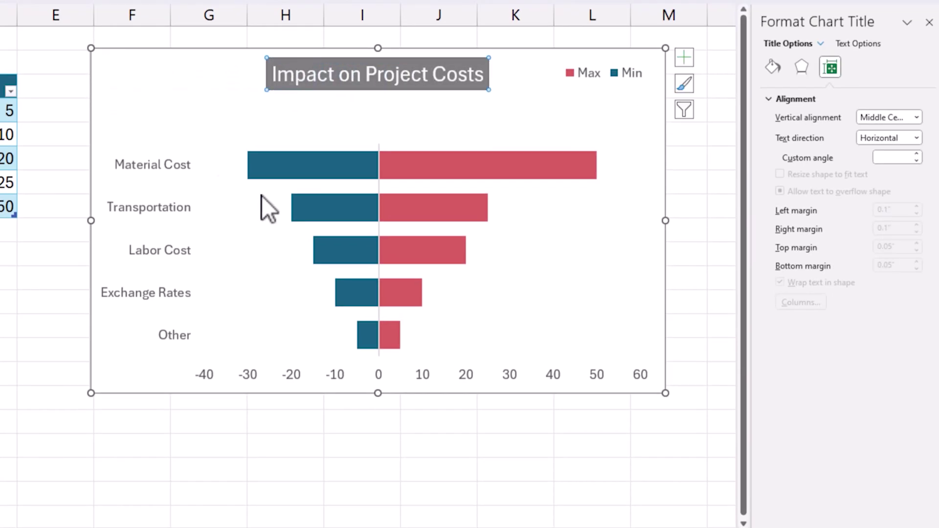
Step: Stretch the plot area's top edge up to just beneath the title
{"action": "left_click", "coordinate": [353, 138]}
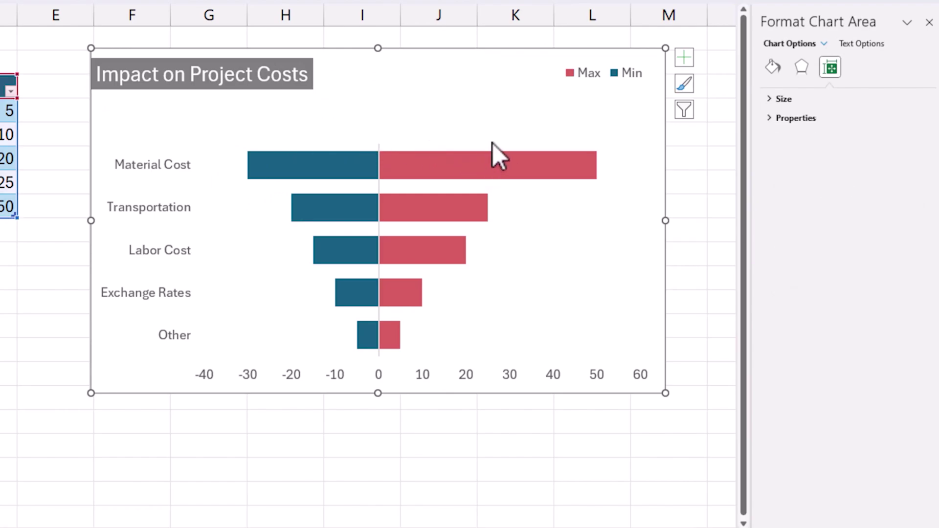
{"action": "left_click", "coordinate": [503, 199]}
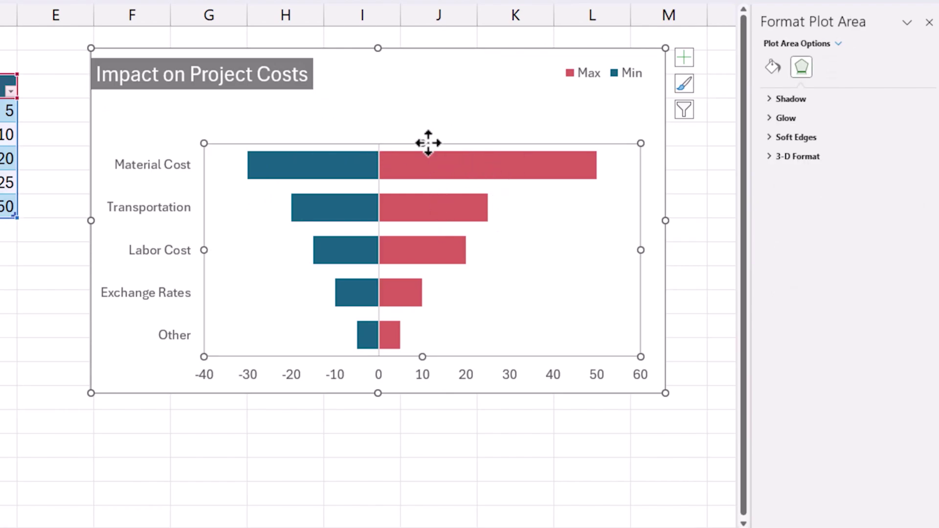
{"action": "left_click_drag", "start_coordinate": [427, 143], "coordinate": [417, 102]}
{"action": "mouse_move", "coordinate": [427, 130]}
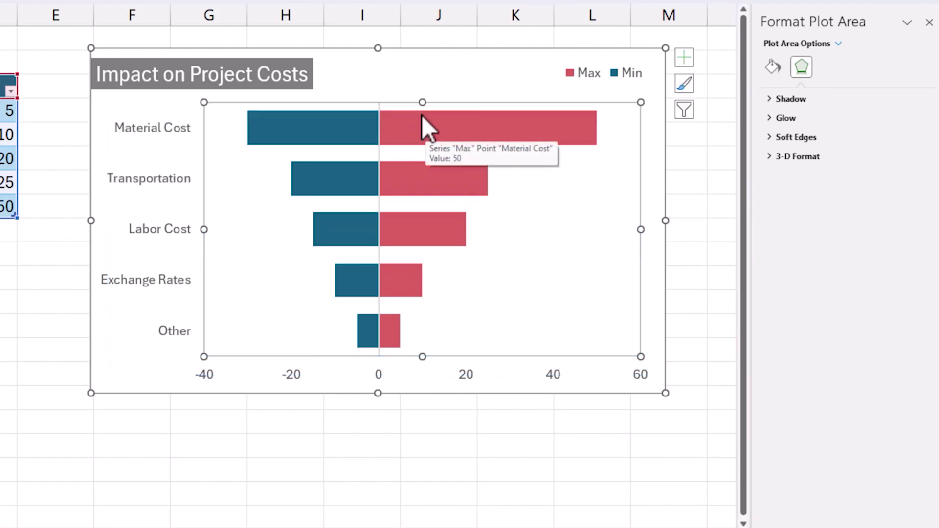
{"action": "mouse_move", "coordinate": [397, 218]}
{"action": "left_click", "coordinate": [711, 202]}
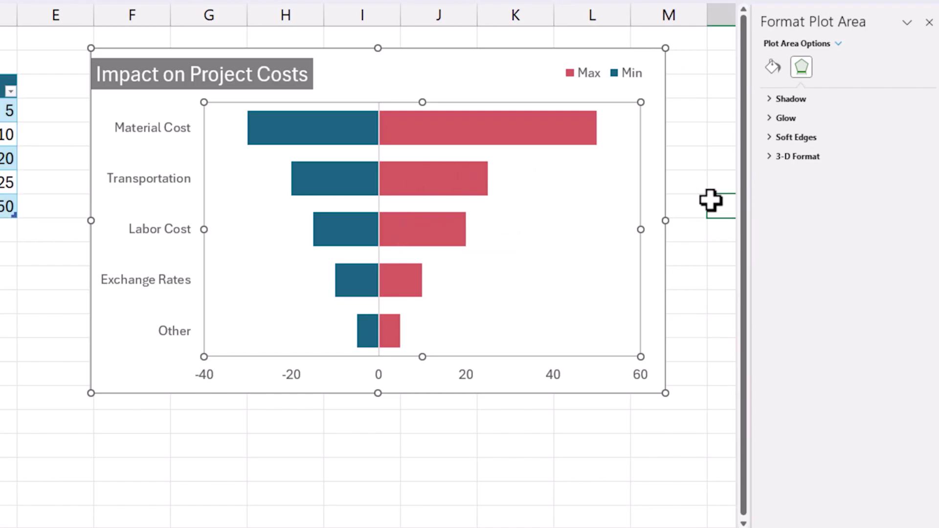
Step: Add data labels to all bars from the Chart Elements list
{"action": "right_click", "coordinate": [556, 136]}
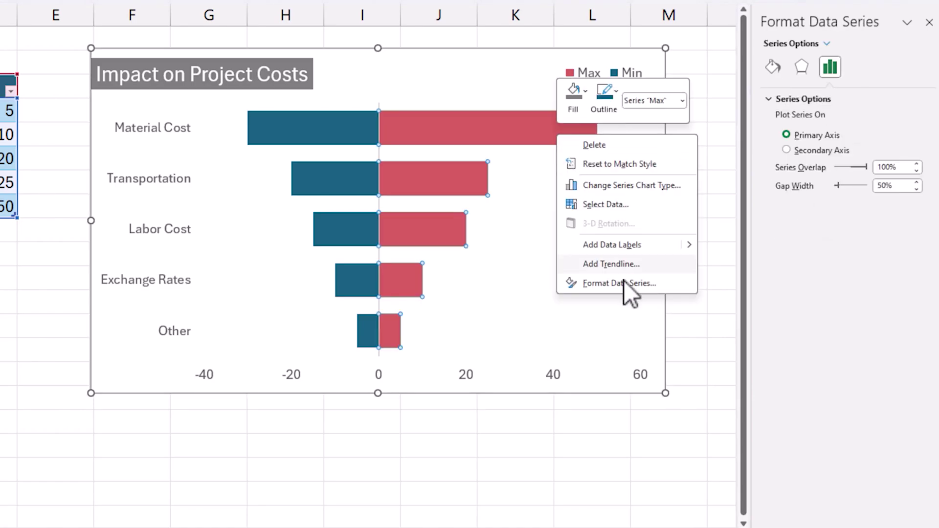
{"action": "left_click", "coordinate": [499, 54]}
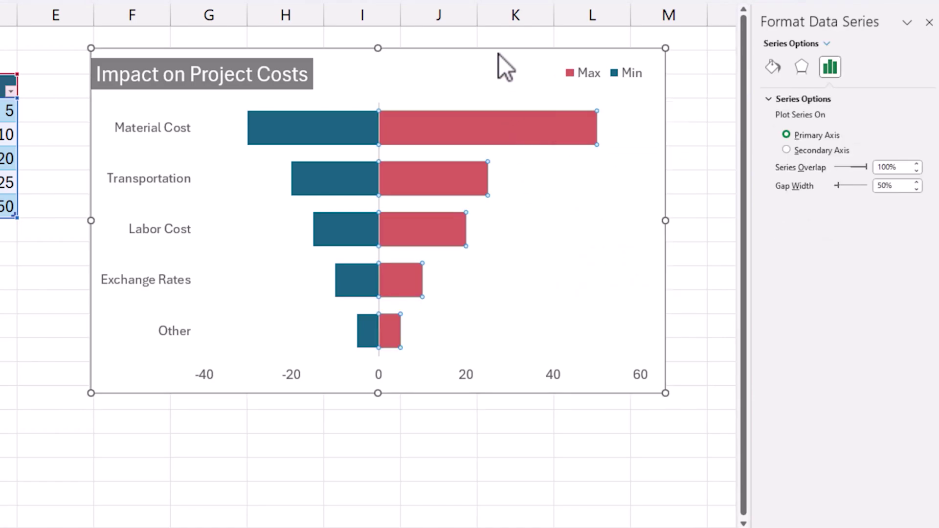
{"action": "left_click", "coordinate": [500, 51]}
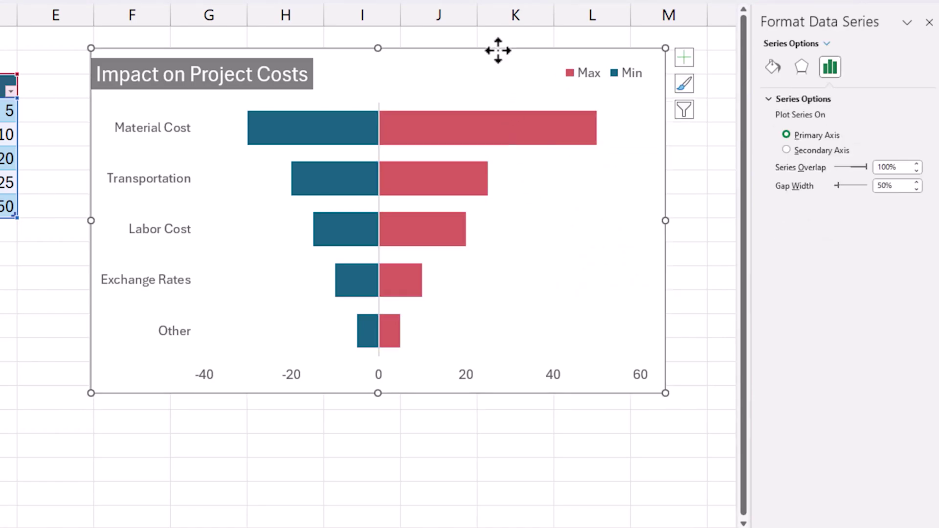
{"action": "left_click", "coordinate": [683, 62]}
{"action": "left_click", "coordinate": [721, 118]}
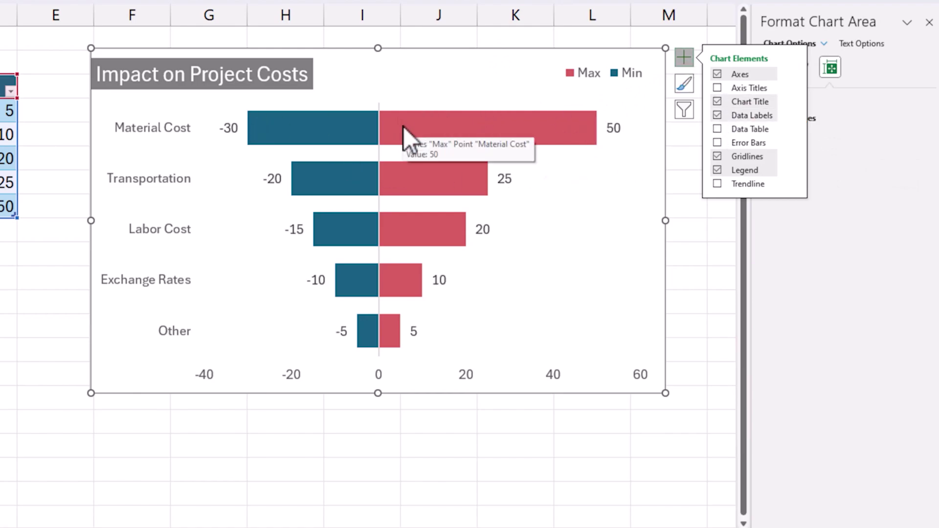
Step: Set the Max series data labels to the Outside End position
{"action": "left_click", "coordinate": [618, 127]}
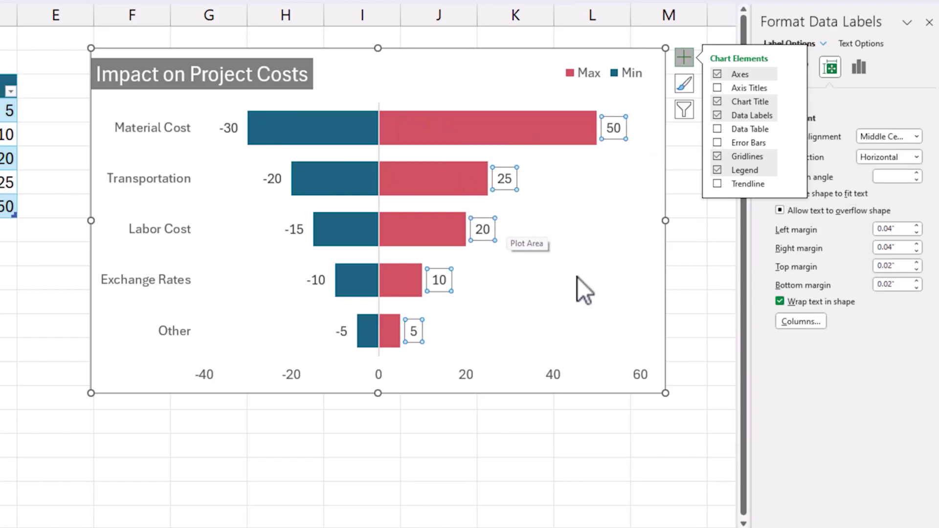
{"action": "left_click", "coordinate": [684, 57]}
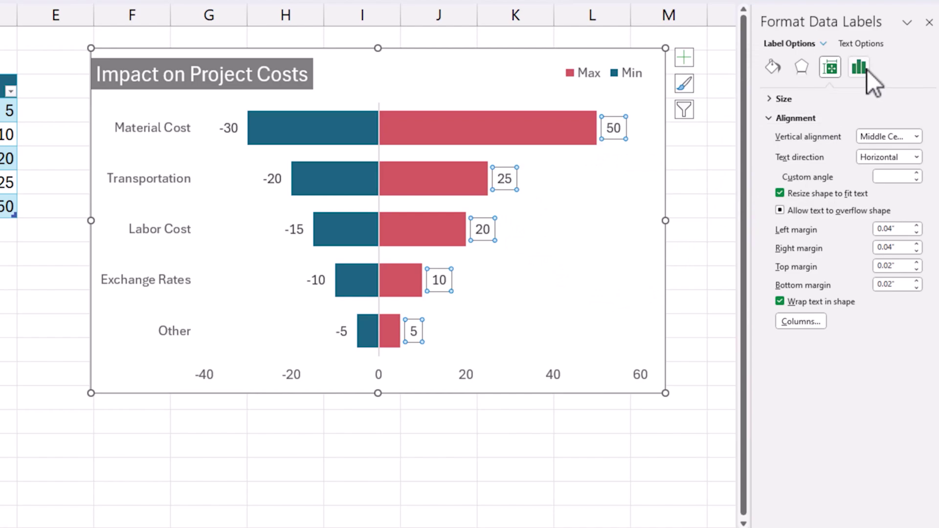
{"action": "left_click", "coordinate": [863, 68]}
{"action": "left_click", "coordinate": [805, 99]}
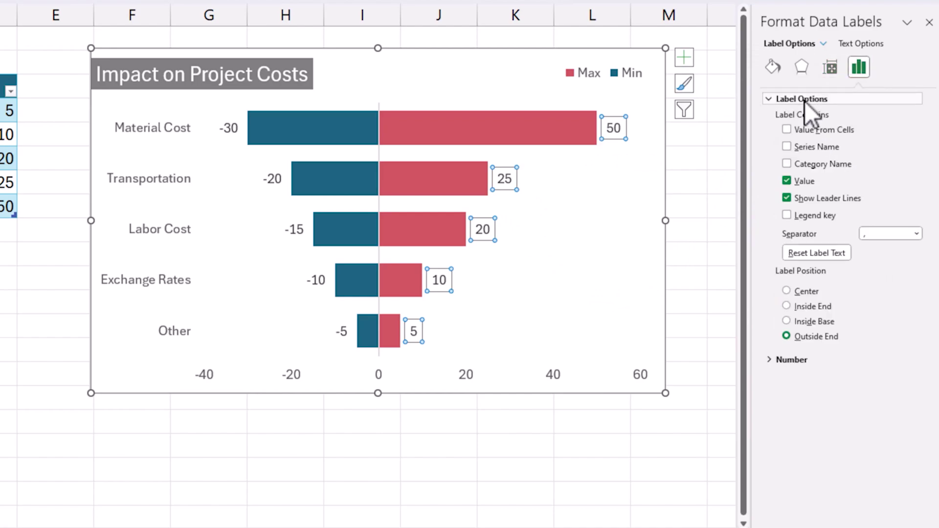
{"action": "left_click", "coordinate": [818, 323]}
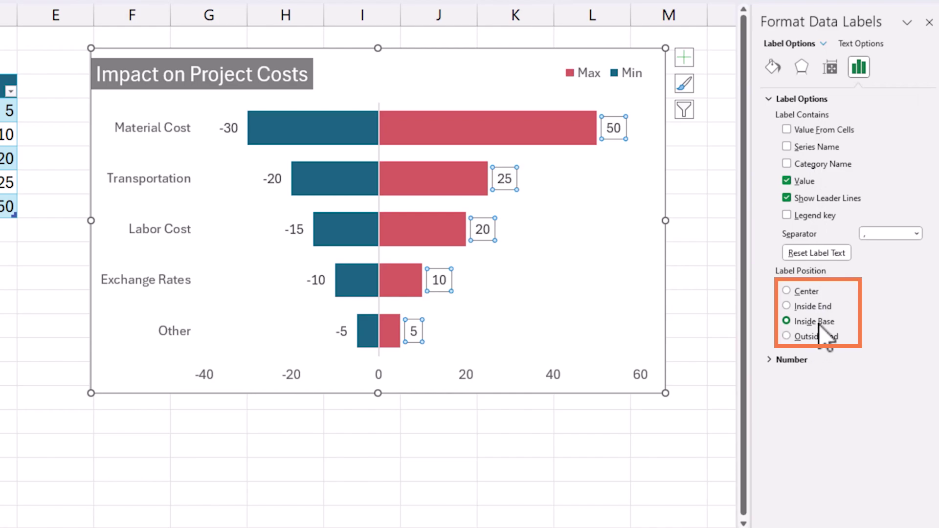
{"action": "left_click", "coordinate": [811, 338]}
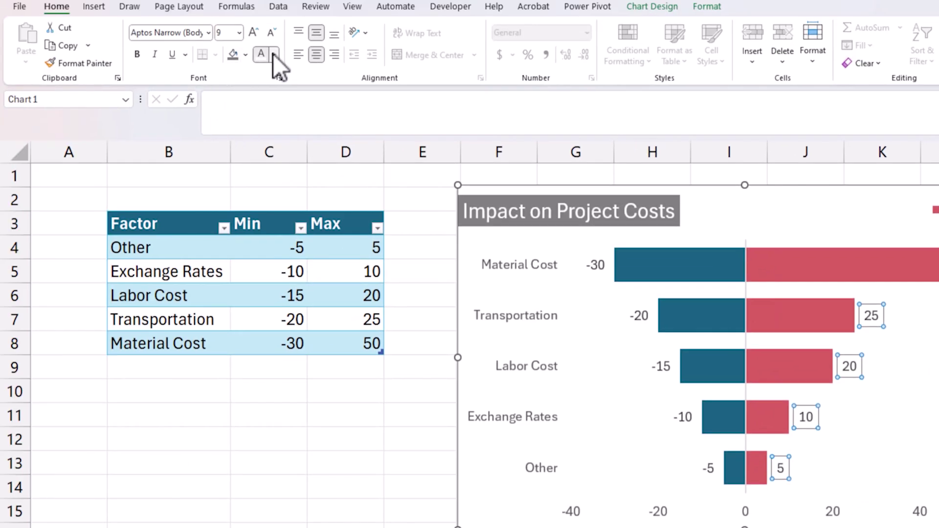
Step: Set the Max data labels' font colour to Dark Red and the Min series labels' to Dark Blue
{"action": "left_click", "coordinate": [274, 55]}
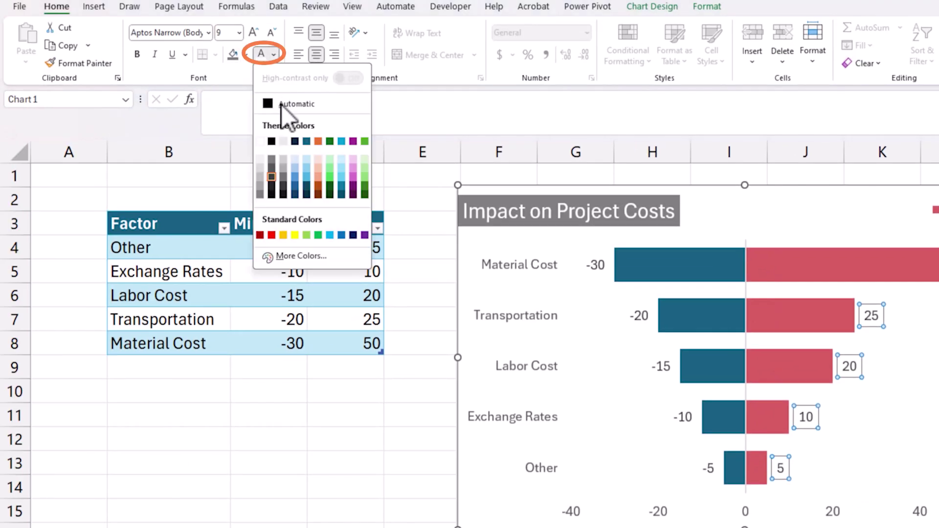
{"action": "left_click", "coordinate": [260, 235]}
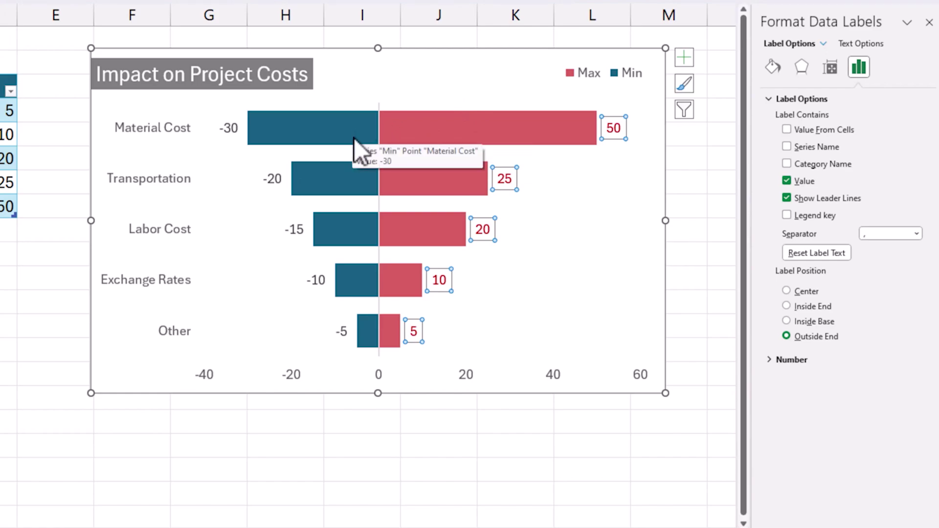
{"action": "left_click", "coordinate": [824, 44]}
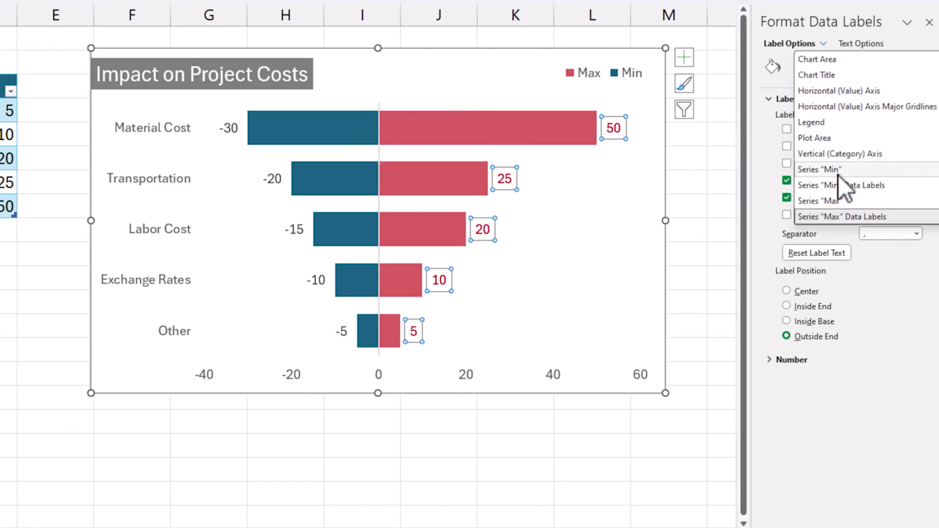
{"action": "left_click", "coordinate": [841, 189]}
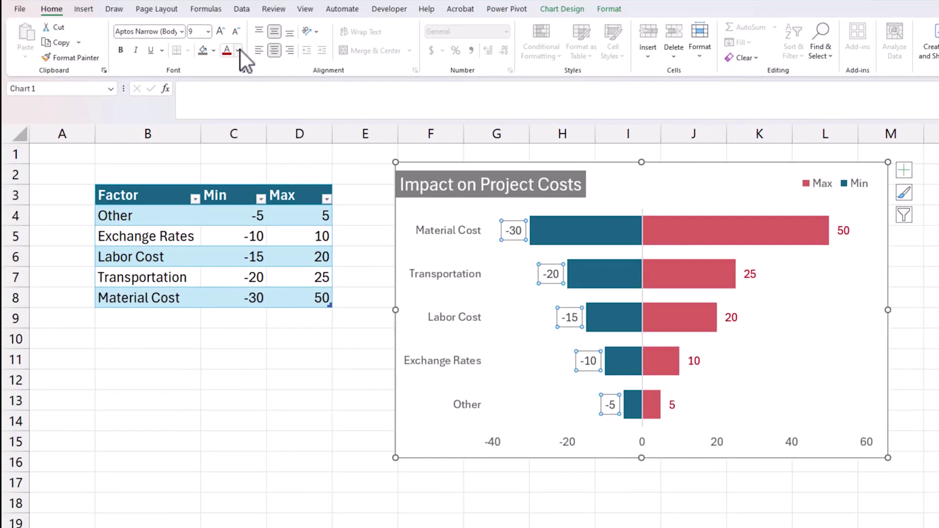
{"action": "left_click", "coordinate": [239, 50]}
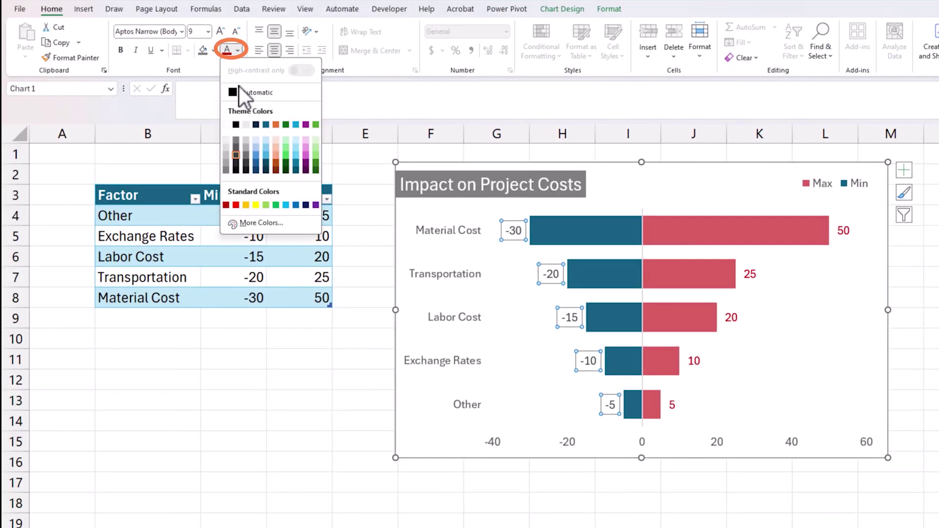
{"action": "left_click", "coordinate": [256, 125]}
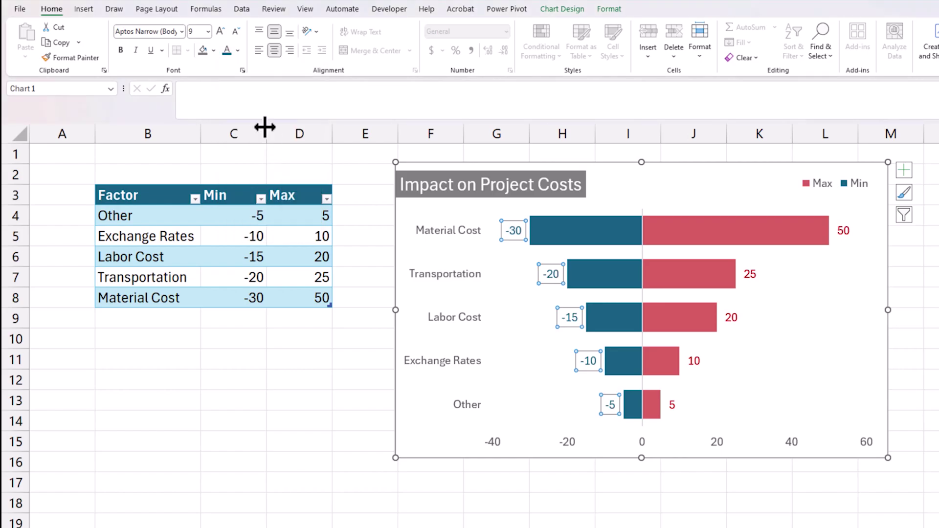
Step: Add axis titles to the chart and name the horizontal axis 'Project Cost (Millions)'
{"action": "left_click", "coordinate": [645, 506]}
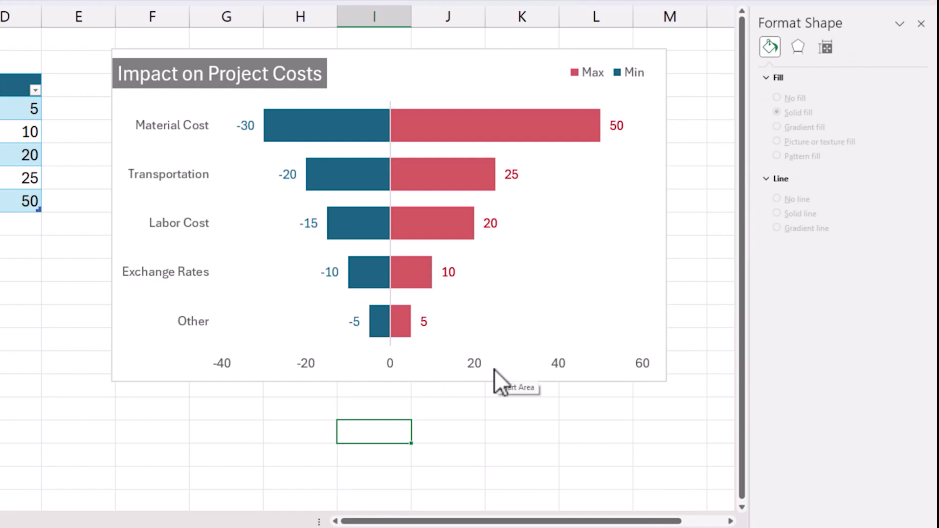
{"action": "left_click", "coordinate": [662, 76]}
{"action": "left_click", "coordinate": [684, 62]}
{"action": "left_click", "coordinate": [685, 60]}
{"action": "left_click", "coordinate": [685, 61]}
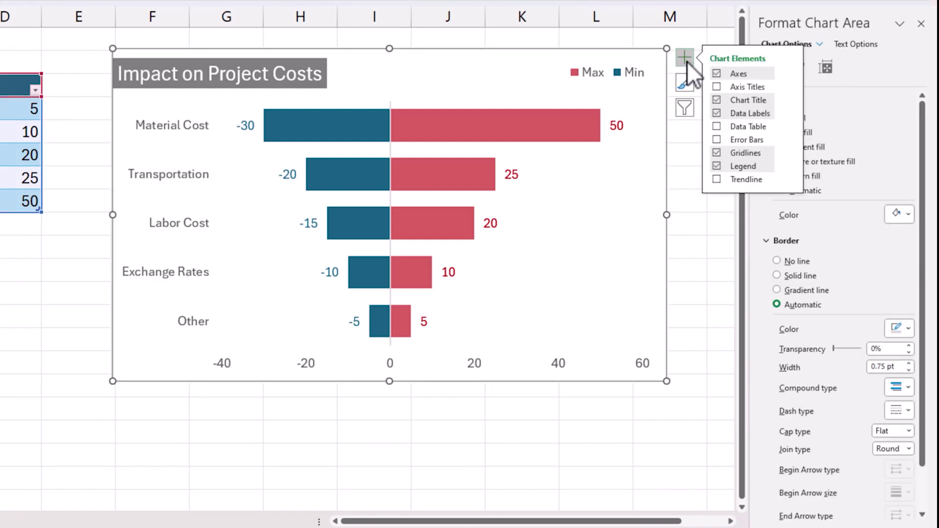
{"action": "left_click", "coordinate": [717, 88]}
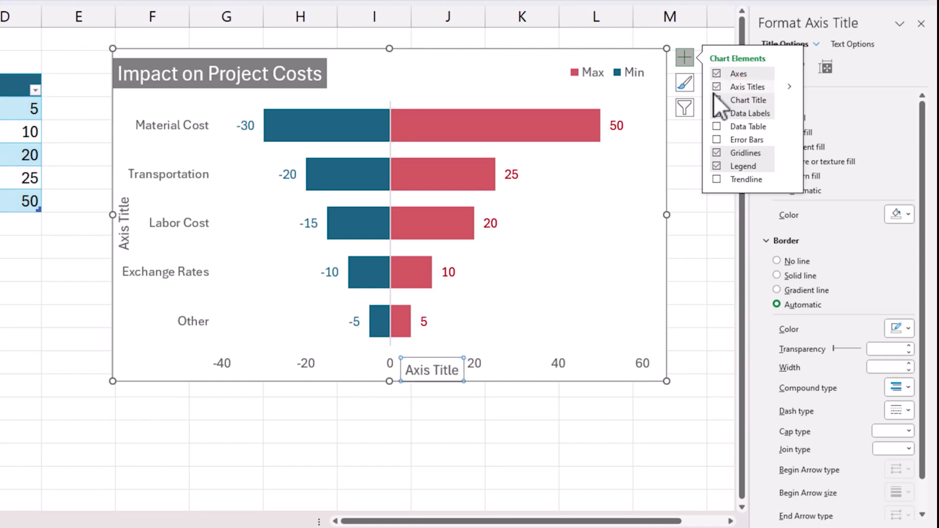
{"action": "left_click", "coordinate": [440, 378]}
{"action": "key", "text": "ctrl+a"}
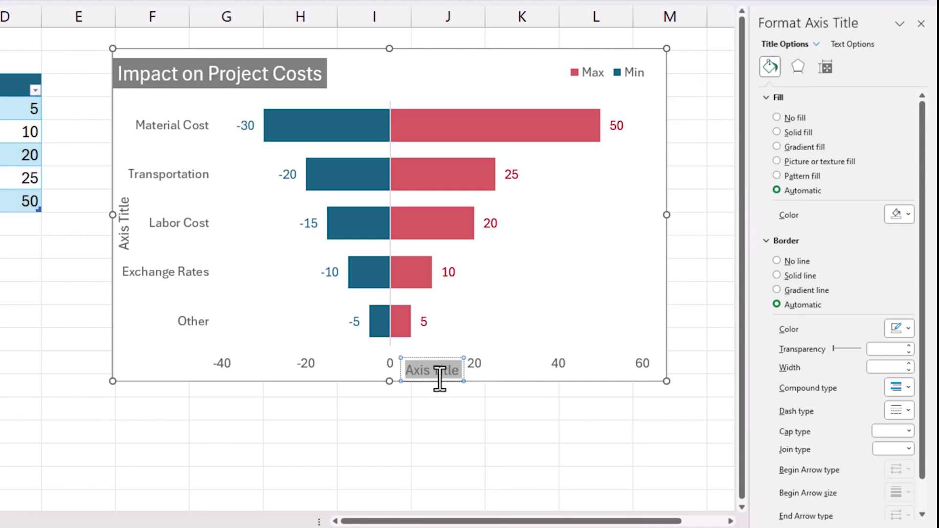
{"action": "type", "text": "P"}
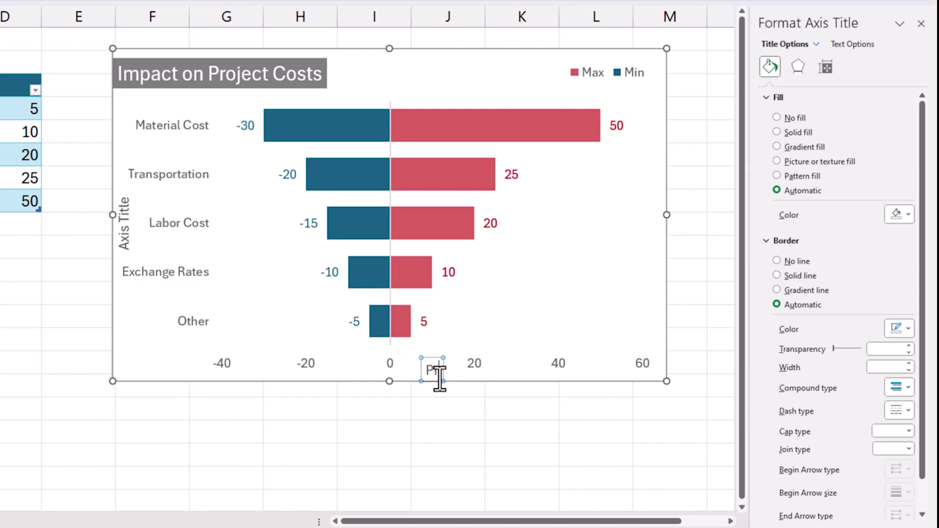
{"action": "type", "text": "roject Cost (Millions)"}
Step: Shrink the plot area slightly from the bottom and the left
{"action": "left_click", "coordinate": [472, 338]}
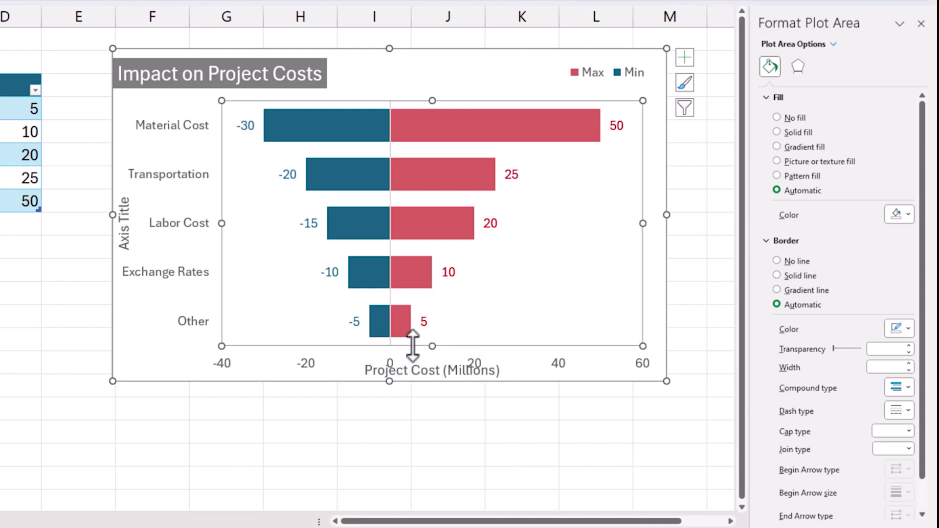
{"action": "left_click_drag", "start_coordinate": [431, 324], "coordinate": [432, 318]}
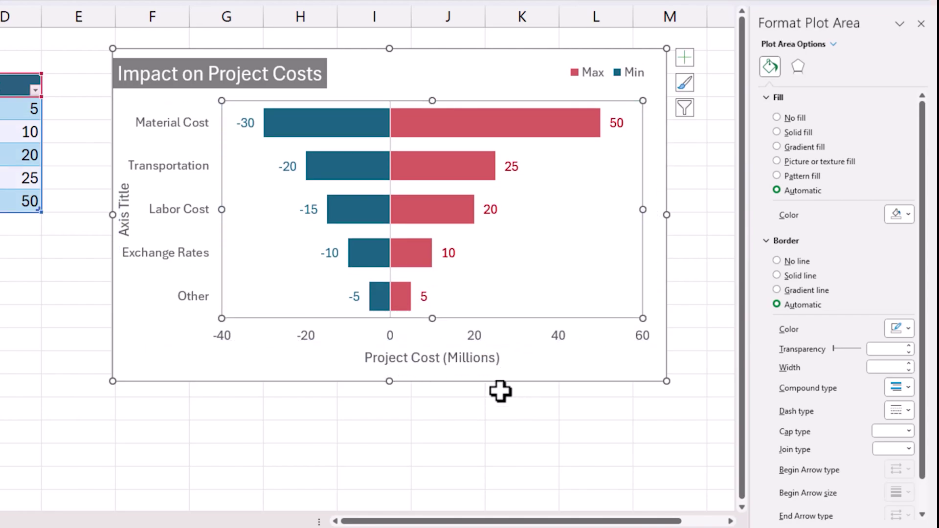
{"action": "left_click_drag", "start_coordinate": [229, 211], "coordinate": [240, 211]}
Step: Title the vertical axis 'Factors'
{"action": "left_click", "coordinate": [128, 208]}
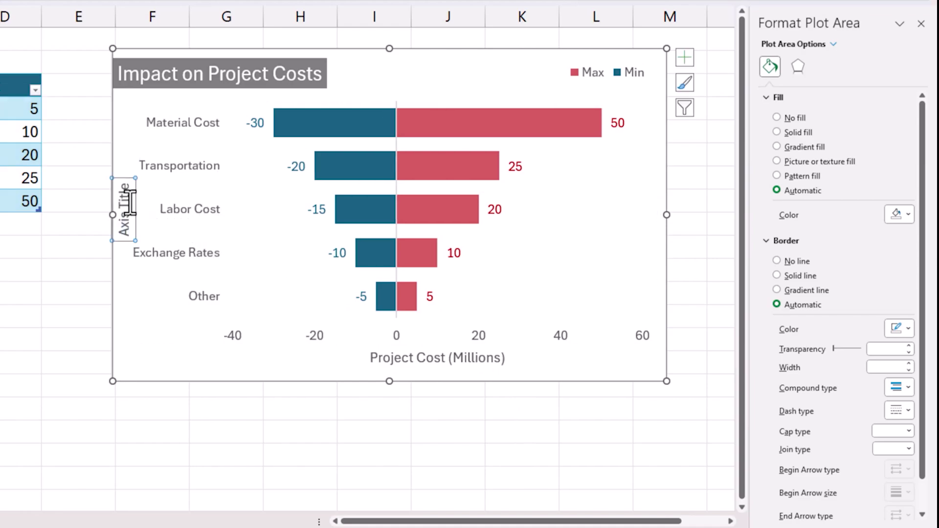
{"action": "type", "text": "Factors"}
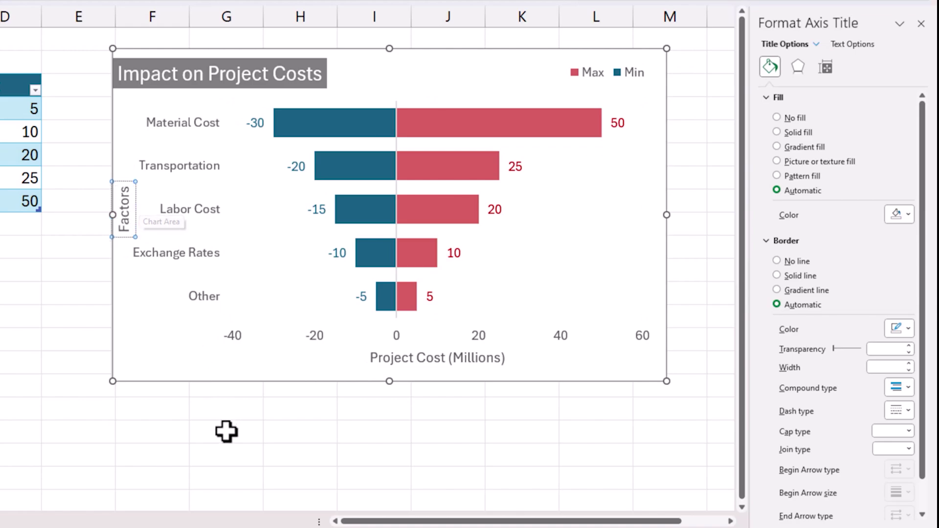
{"action": "left_click", "coordinate": [227, 432]}
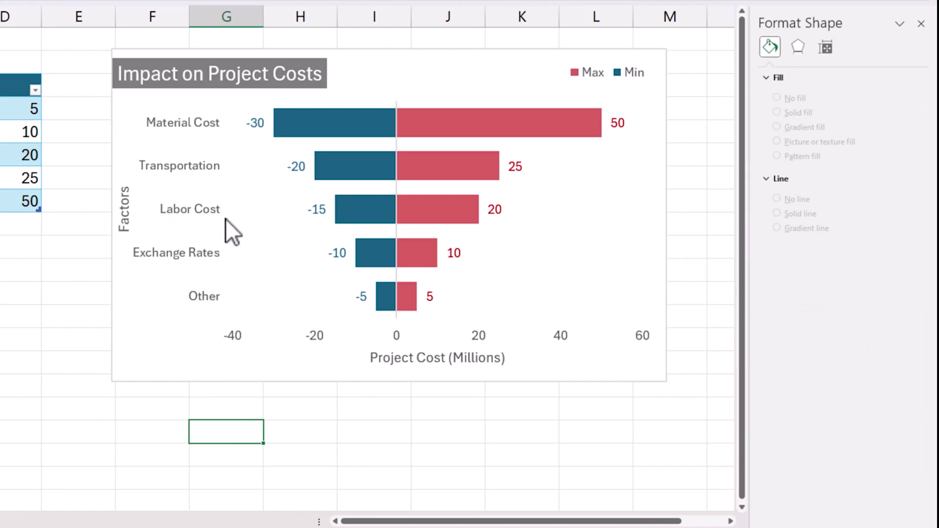
{"action": "mouse_move", "coordinate": [284, 124]}
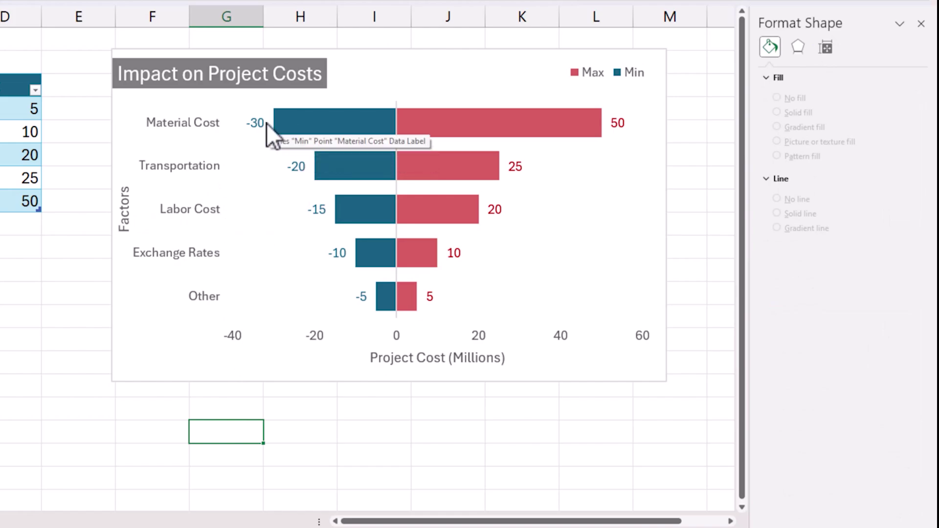
Step: Give the chart area a solid dark grey 1 pt border with rounded corners, then nudge it right
{"action": "left_click", "coordinate": [433, 54]}
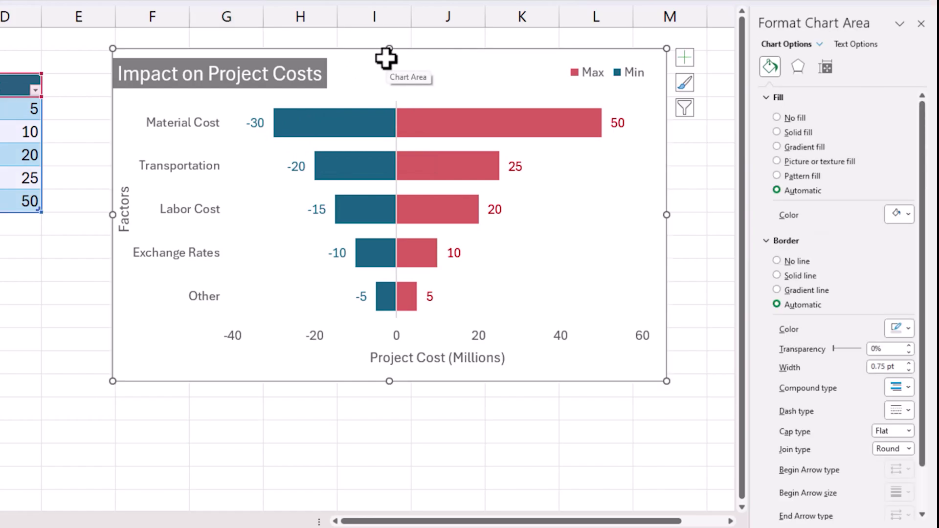
{"action": "left_click", "coordinate": [810, 280]}
{"action": "left_click", "coordinate": [897, 328]}
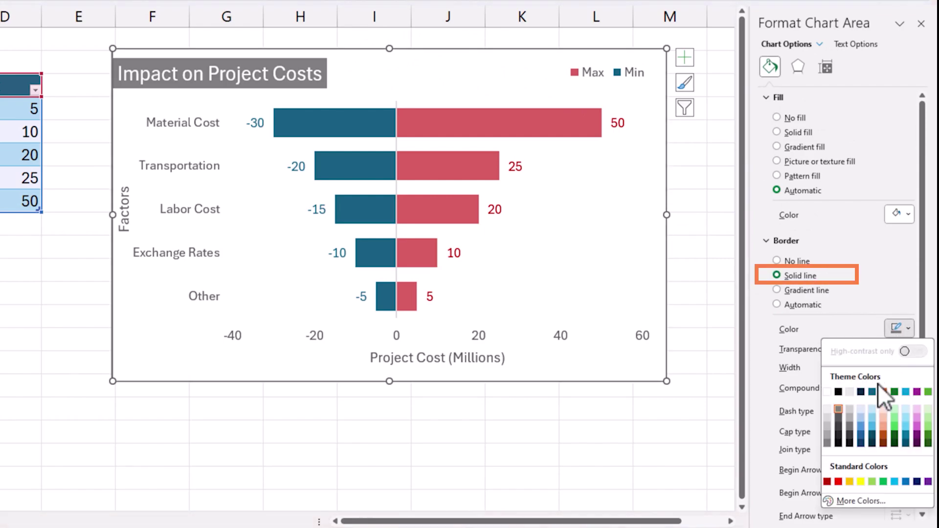
{"action": "left_click", "coordinate": [843, 407]}
{"action": "scroll", "coordinate": [881, 352], "scroll_direction": "down", "scroll_amount": 1}
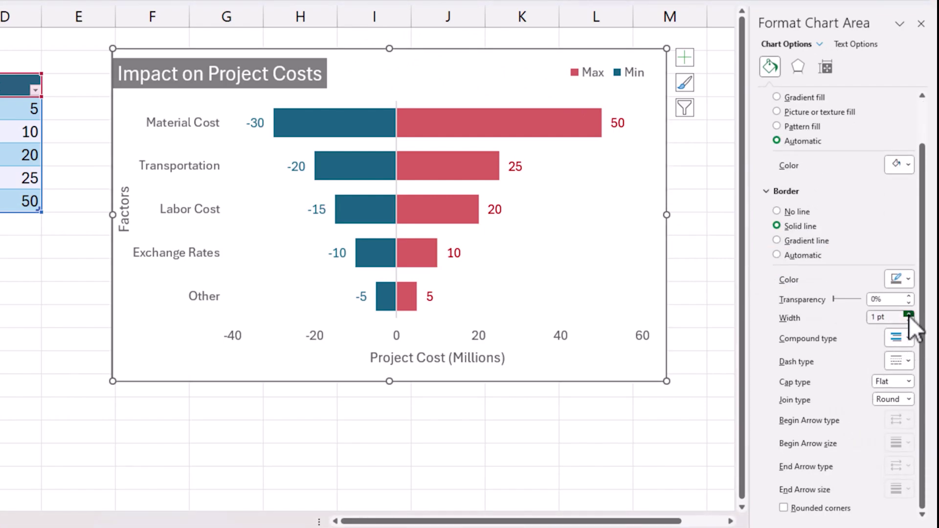
{"action": "left_click", "coordinate": [797, 508]}
{"action": "left_click", "coordinate": [510, 474]}
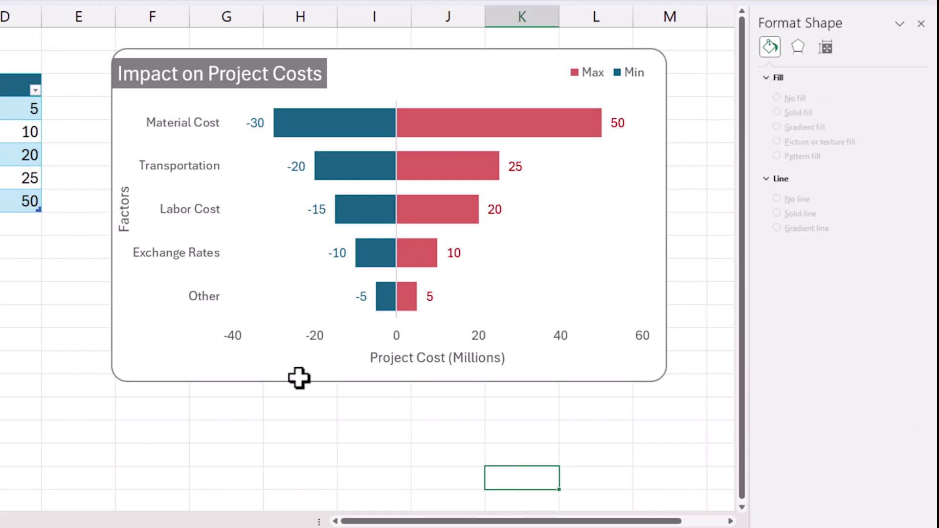
{"action": "left_click_drag", "start_coordinate": [299, 377], "coordinate": [326, 372]}
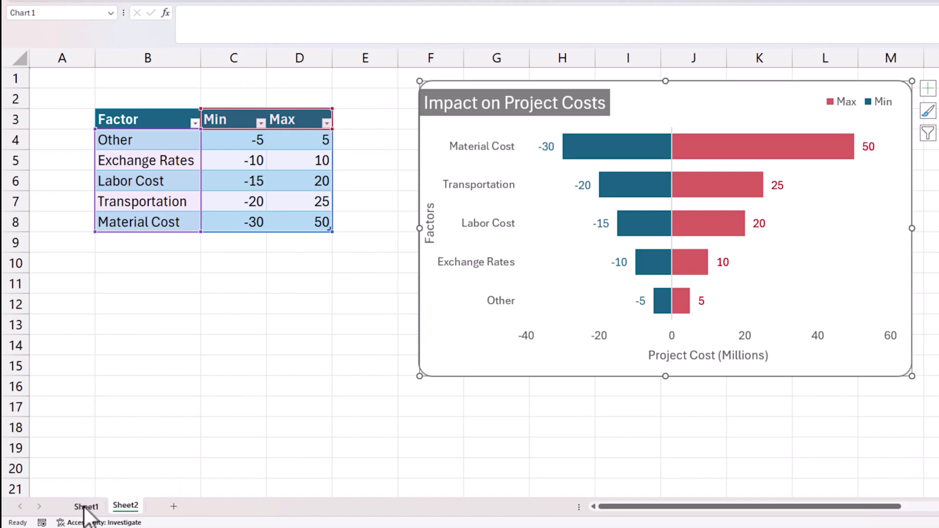
{"action": "left_click", "coordinate": [82, 509]}
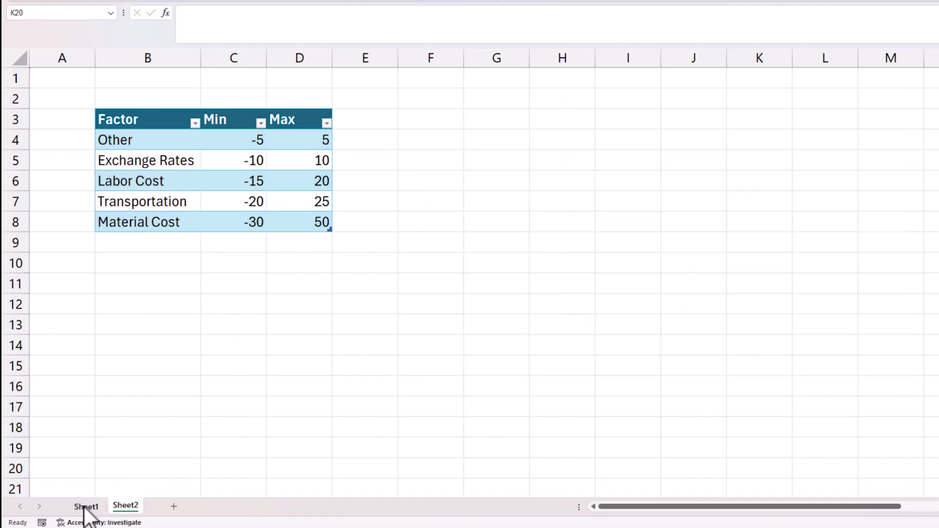
{"action": "left_click", "coordinate": [86, 509]}
{"action": "left_click", "coordinate": [420, 345]}
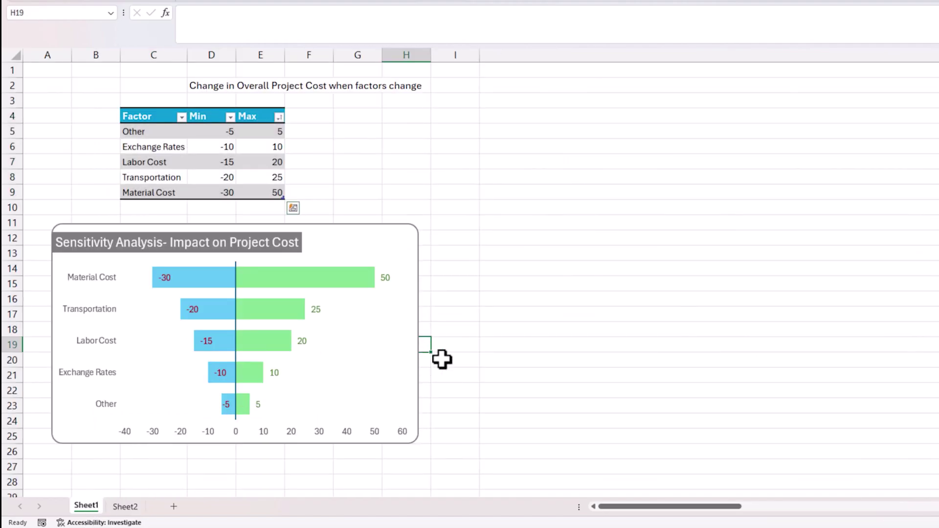
{"action": "left_click", "coordinate": [532, 364]}
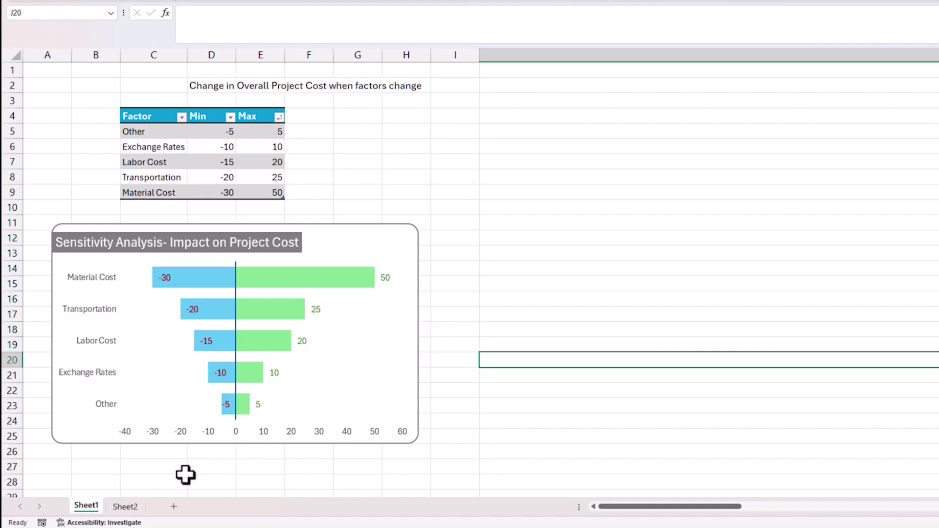
{"action": "left_click", "coordinate": [125, 507]}
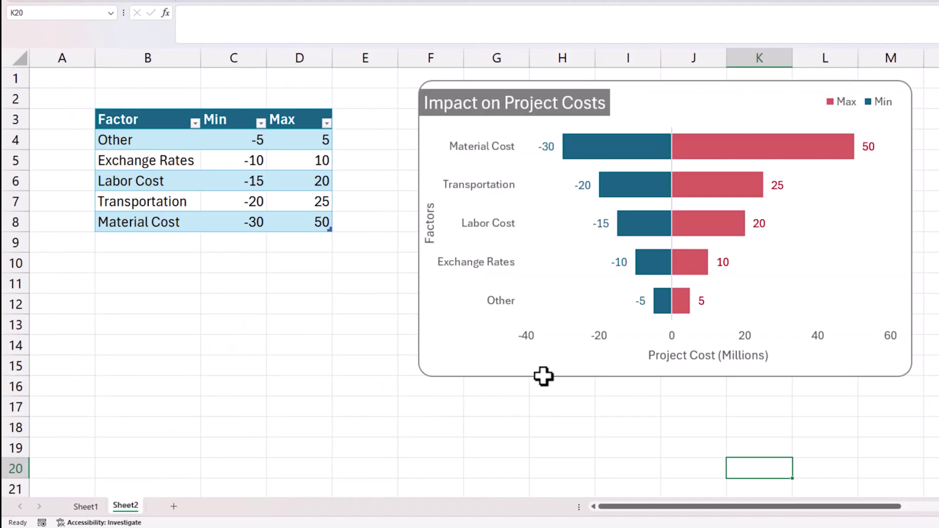
Step: Colour the vertical category axis line solid black, then reselect the chart area
{"action": "double_click", "coordinate": [673, 168]}
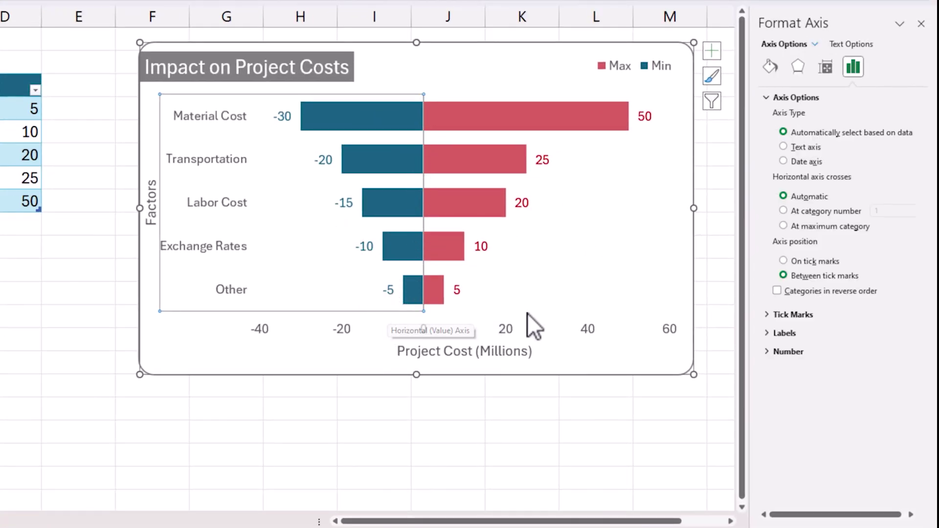
{"action": "left_click", "coordinate": [771, 73]}
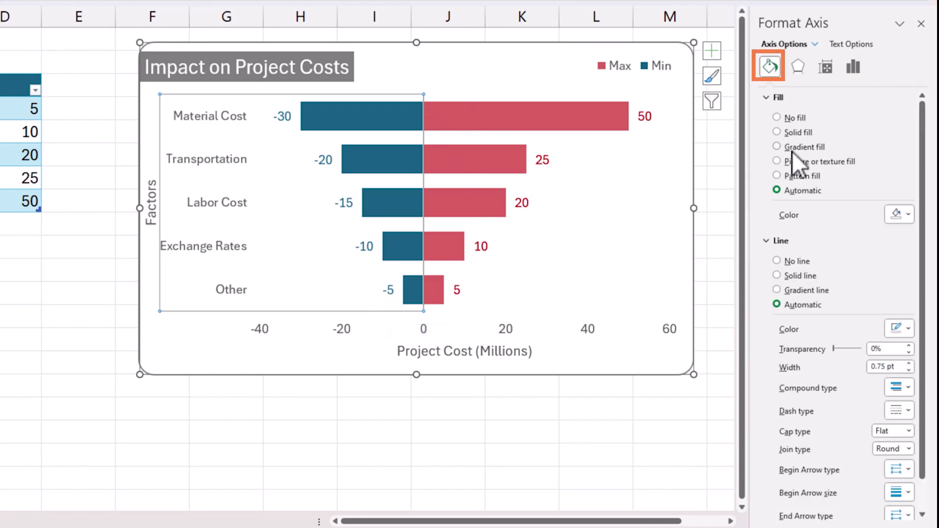
{"action": "scroll", "coordinate": [805, 266], "scroll_direction": "down", "scroll_amount": 1}
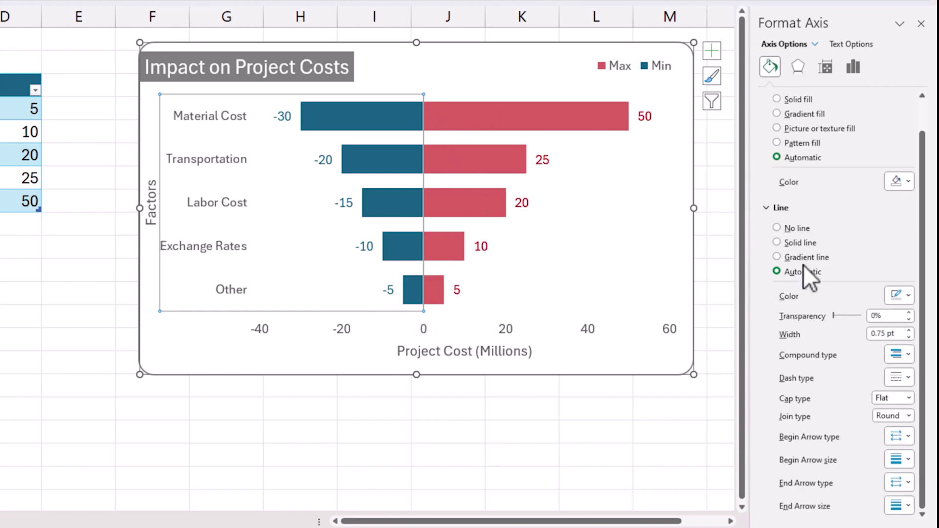
{"action": "left_click", "coordinate": [909, 295]}
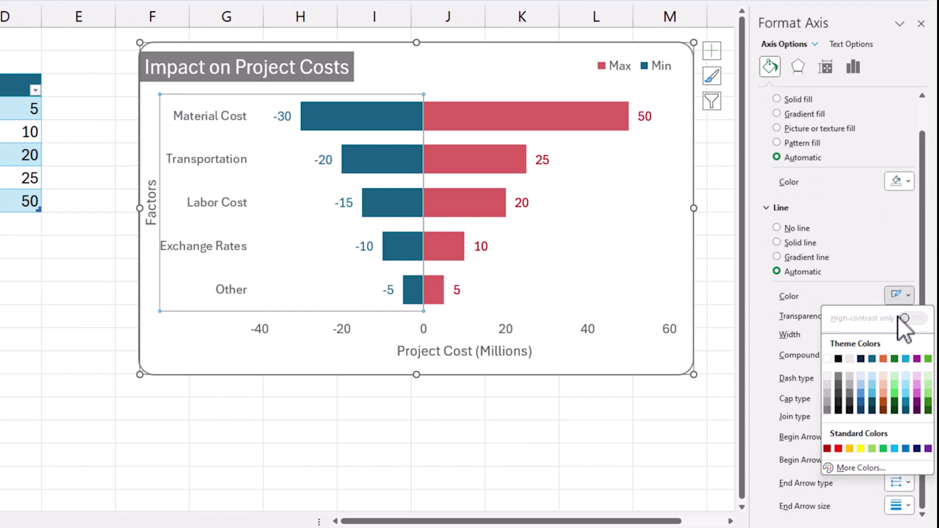
{"action": "left_click", "coordinate": [839, 359]}
{"action": "left_click", "coordinate": [657, 300]}
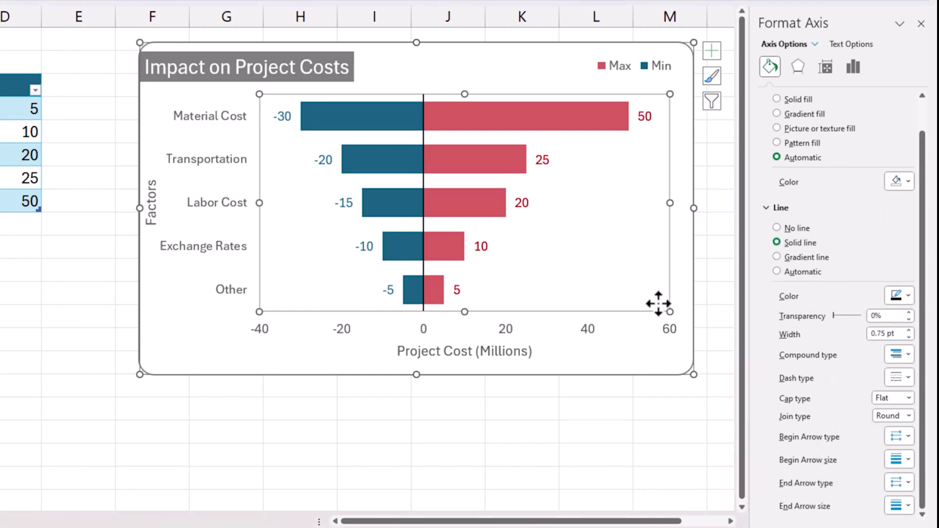
{"action": "left_click", "coordinate": [601, 352]}
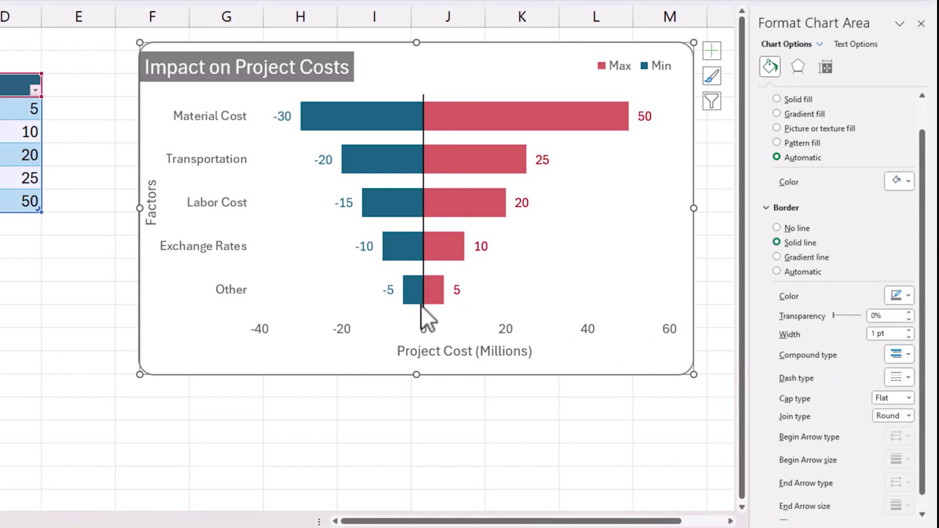